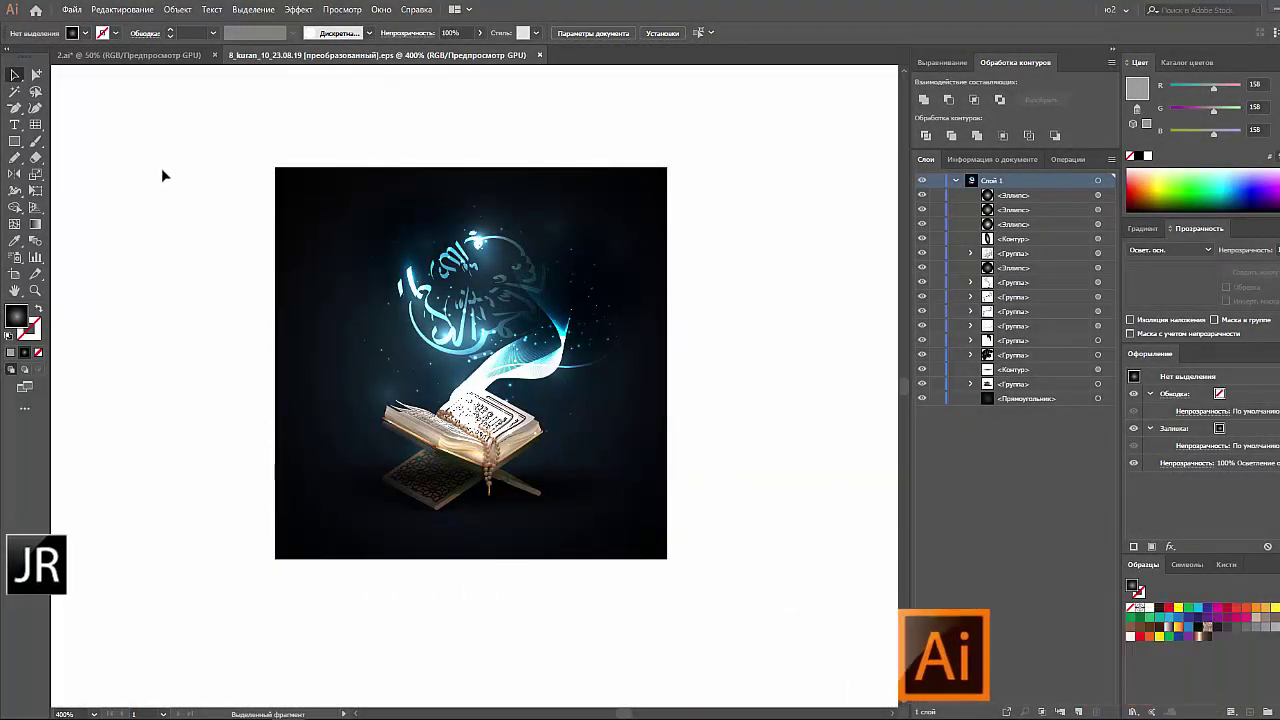
# Select all the Quran artwork, show its Document Info statistics, then deselect.
pyautogui.moveTo(170, 140); pyautogui.dragTo(770, 605)
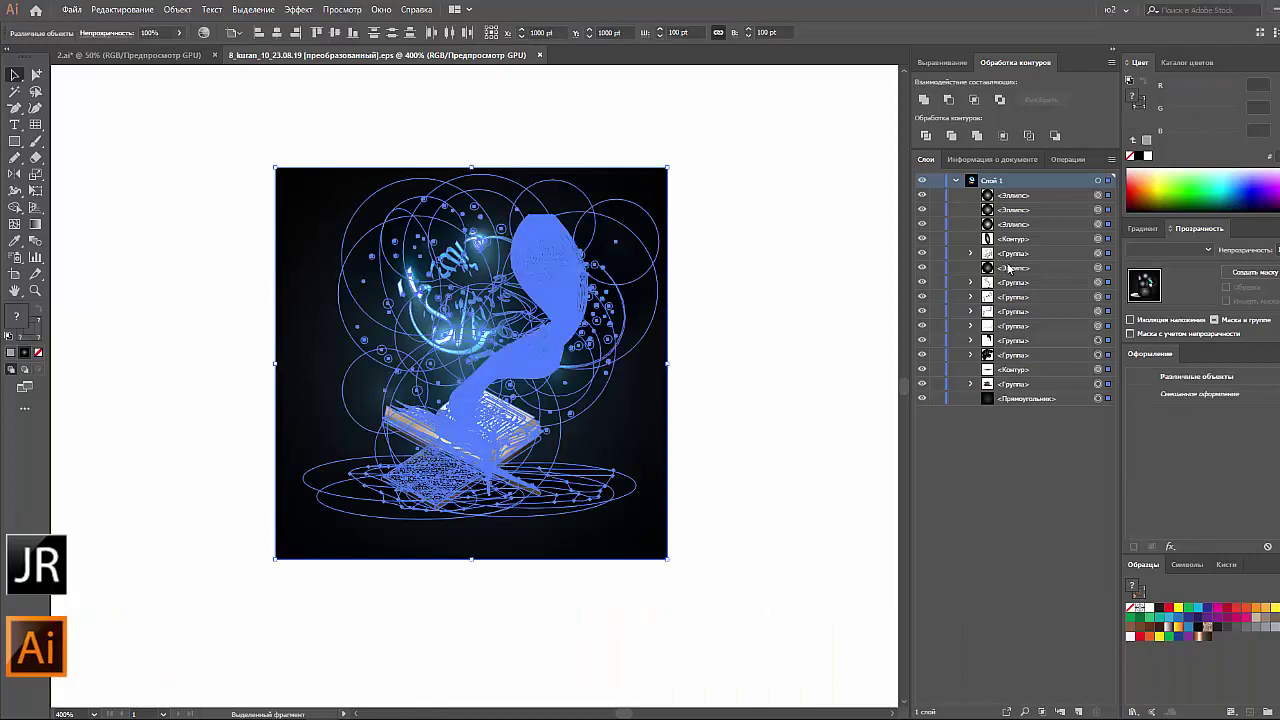
pyautogui.click(992, 159)
pyautogui.click(776, 247)
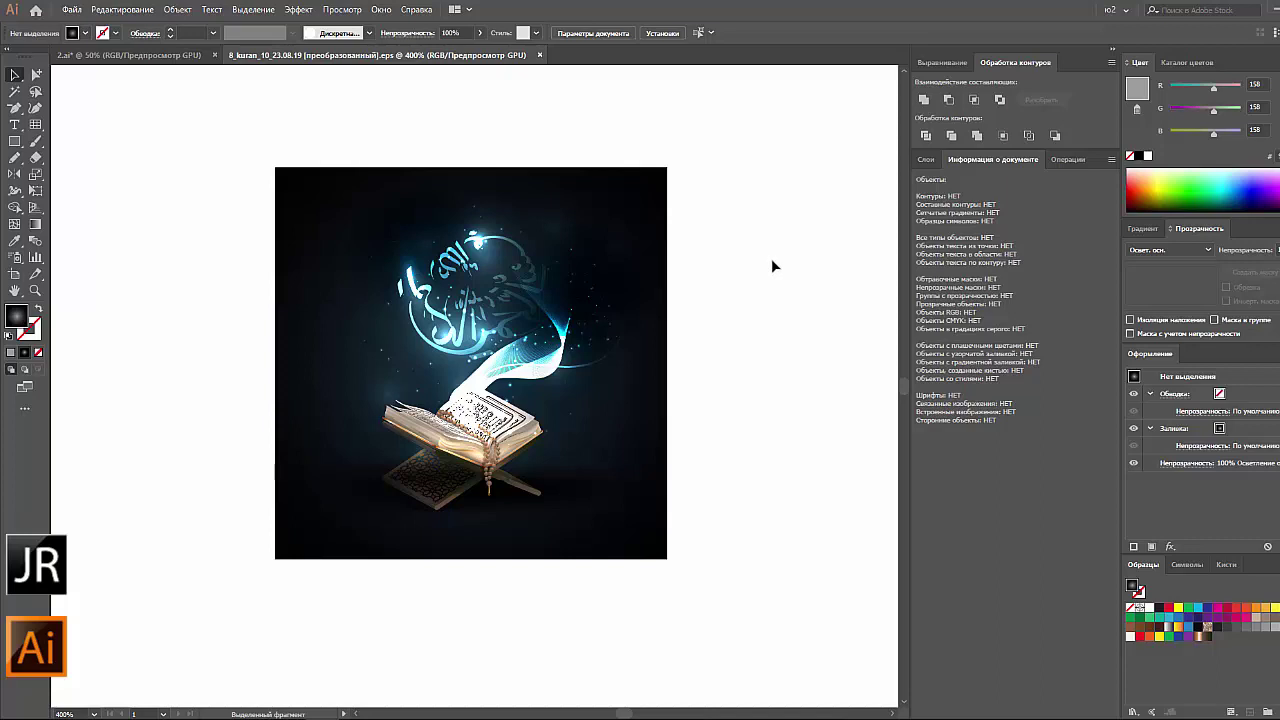
# Recheck the artwork's object counts, deselect, and bring up File > Scripts.
pyautogui.moveTo(714, 157); pyautogui.dragTo(277, 630)
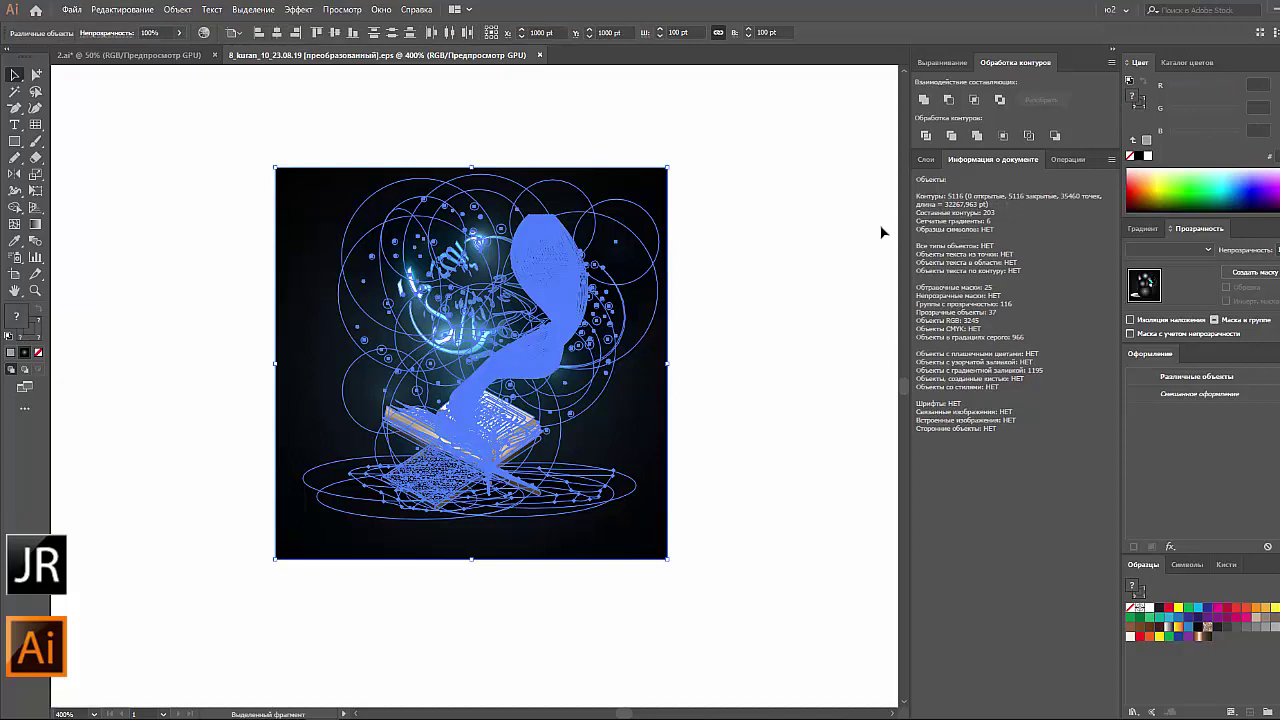
pyautogui.click(847, 257)
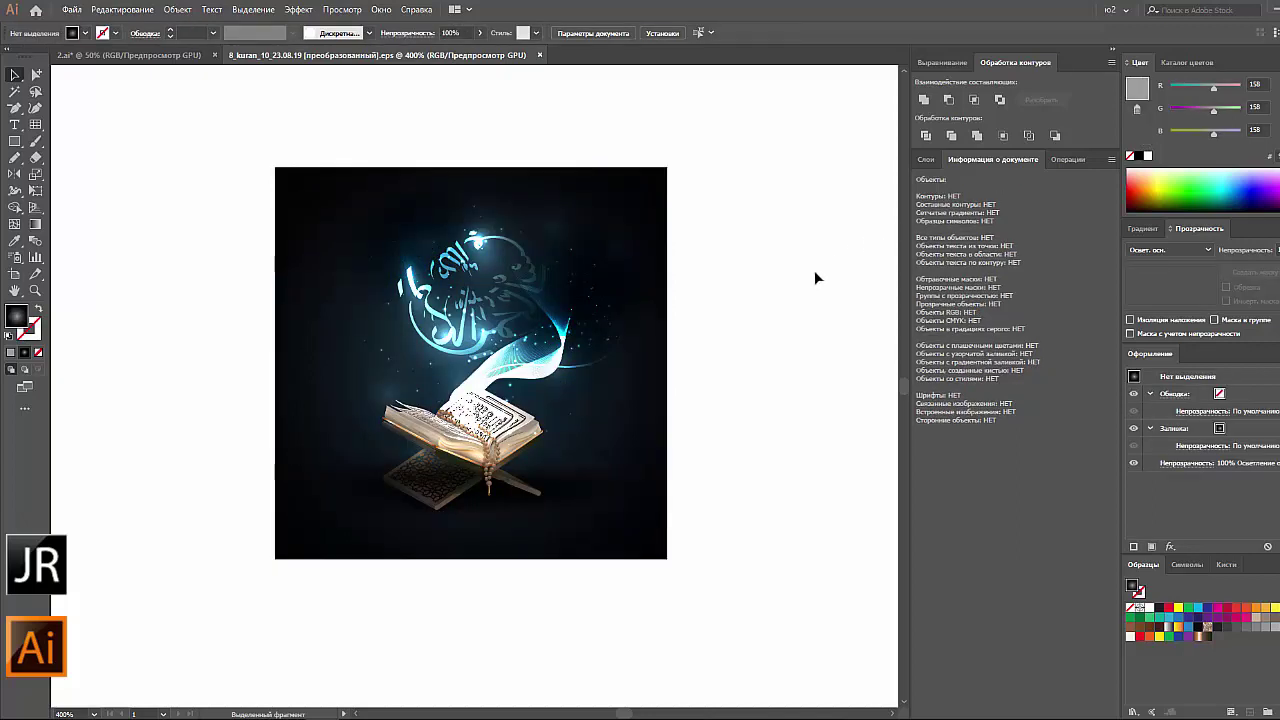
pyautogui.click(71, 9)
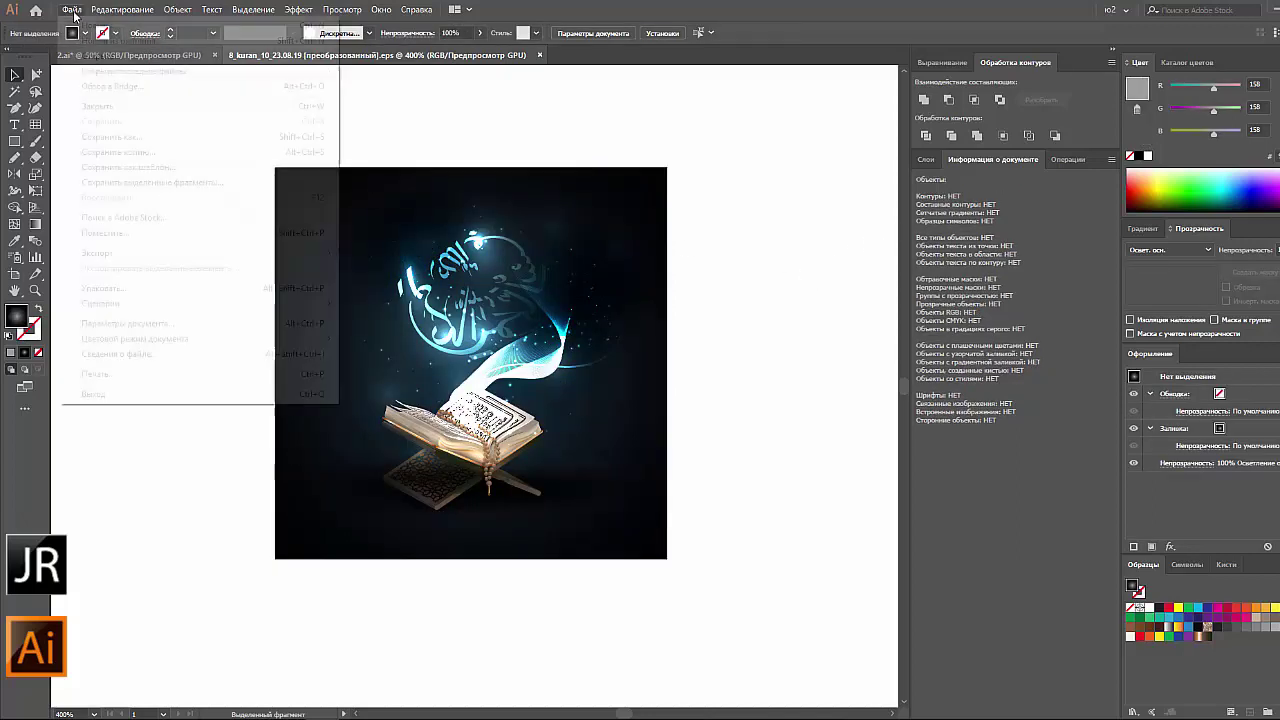
pyautogui.moveTo(101, 303)
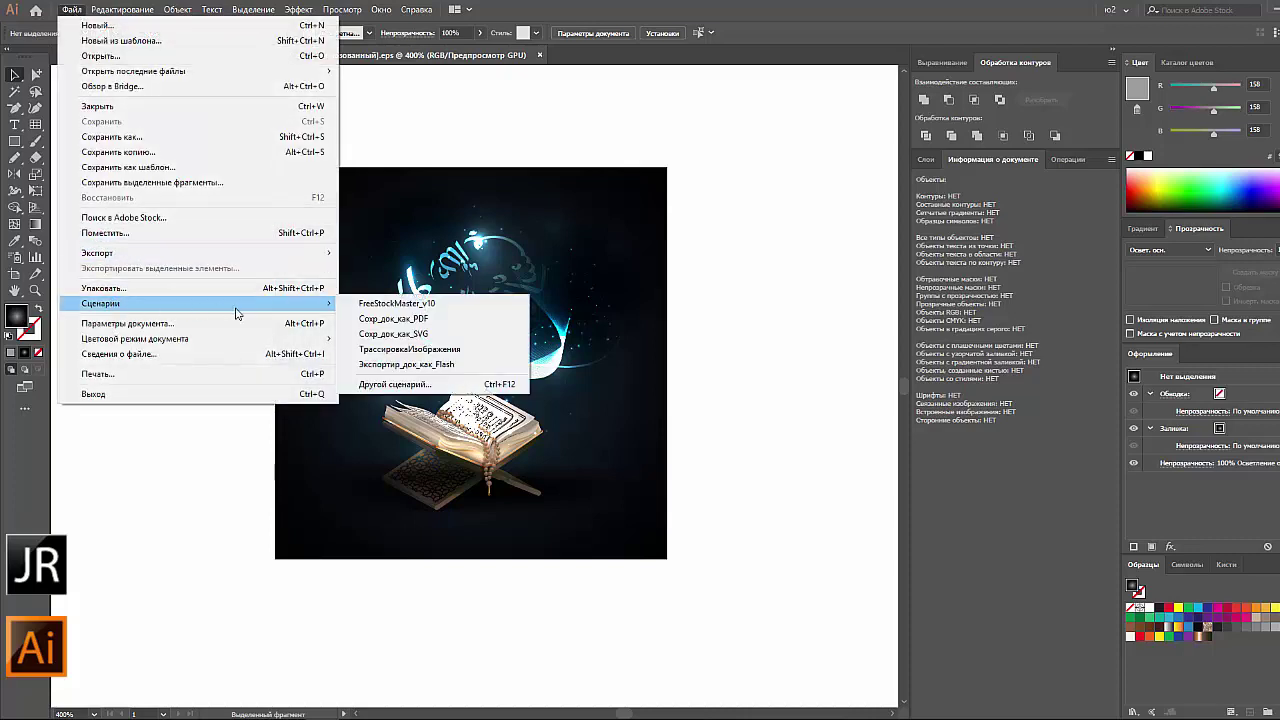
# Run FreeStockMaster_v10, confirming the Clean Up dialog and dismissing its alerts.
pyautogui.click(418, 305)
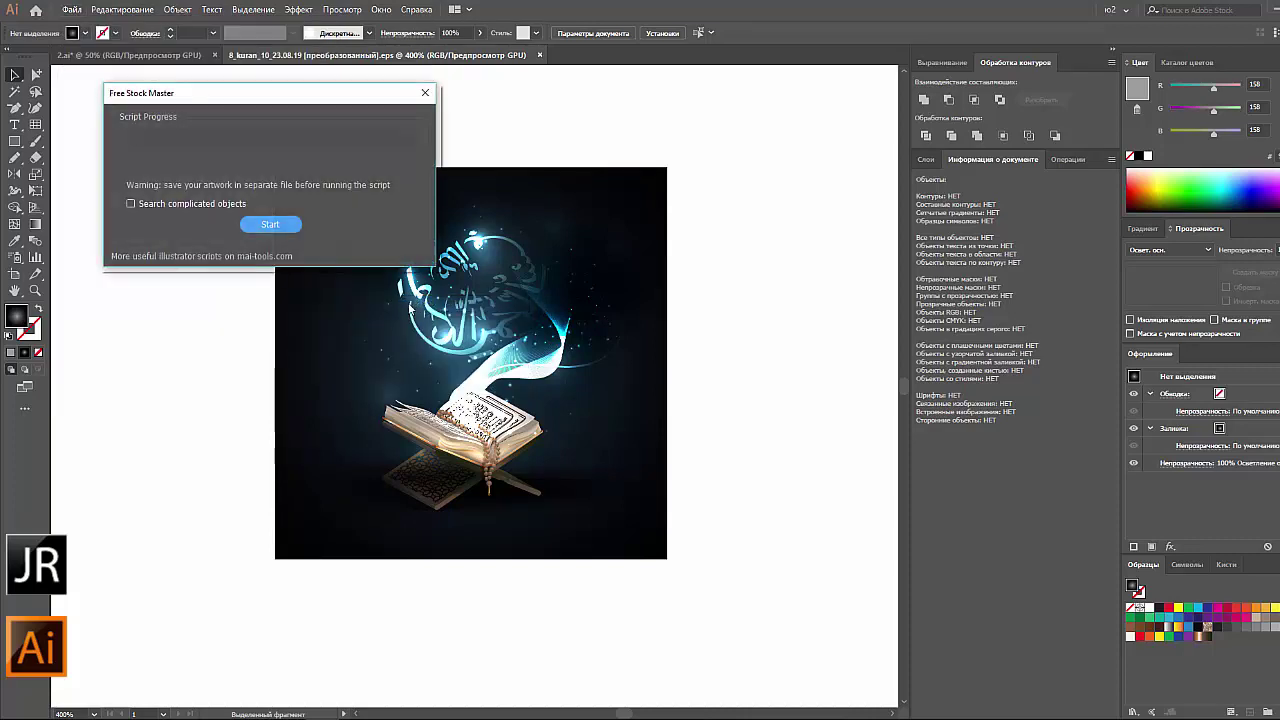
pyautogui.click(258, 230)
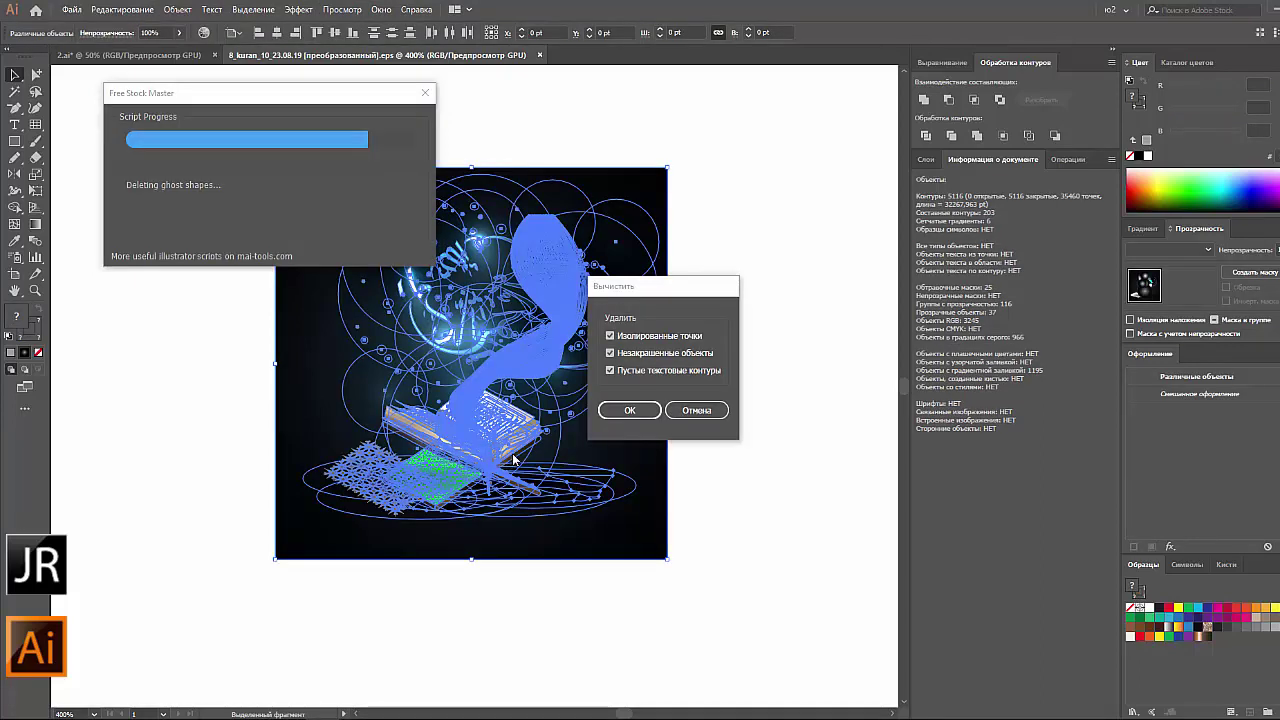
pyautogui.click(632, 410)
pyautogui.click(351, 200)
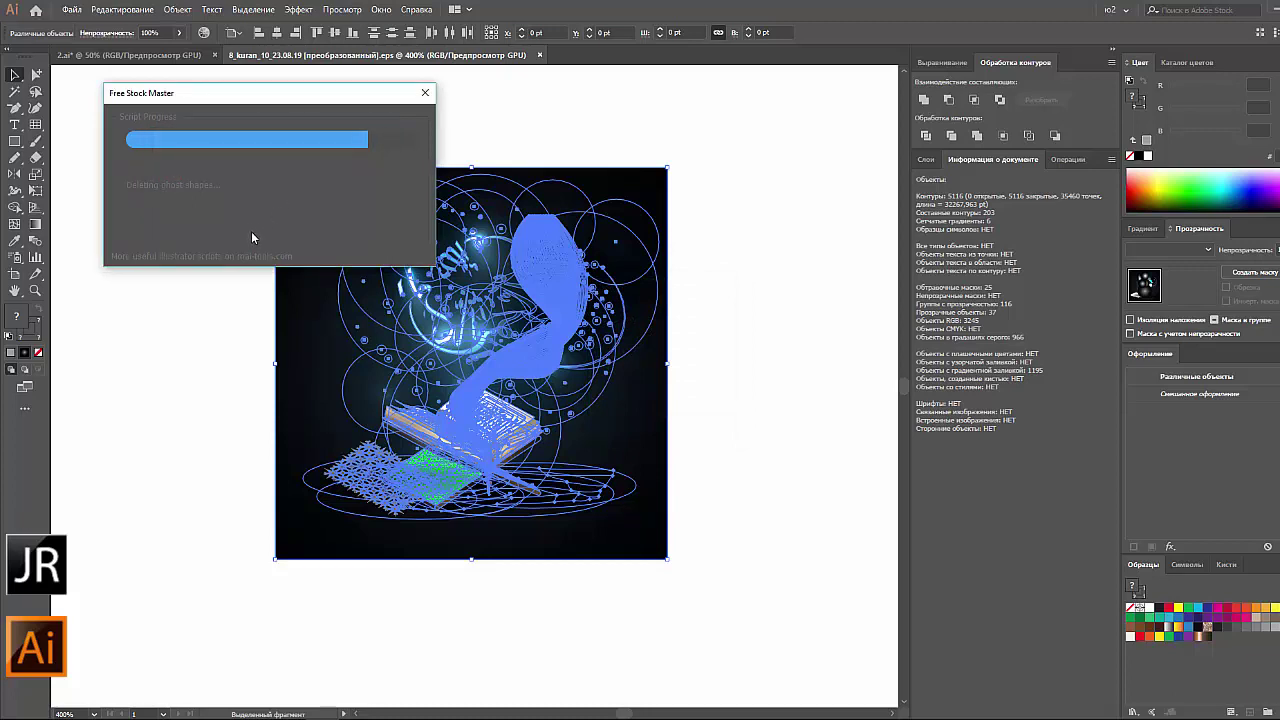
pyautogui.click(249, 226)
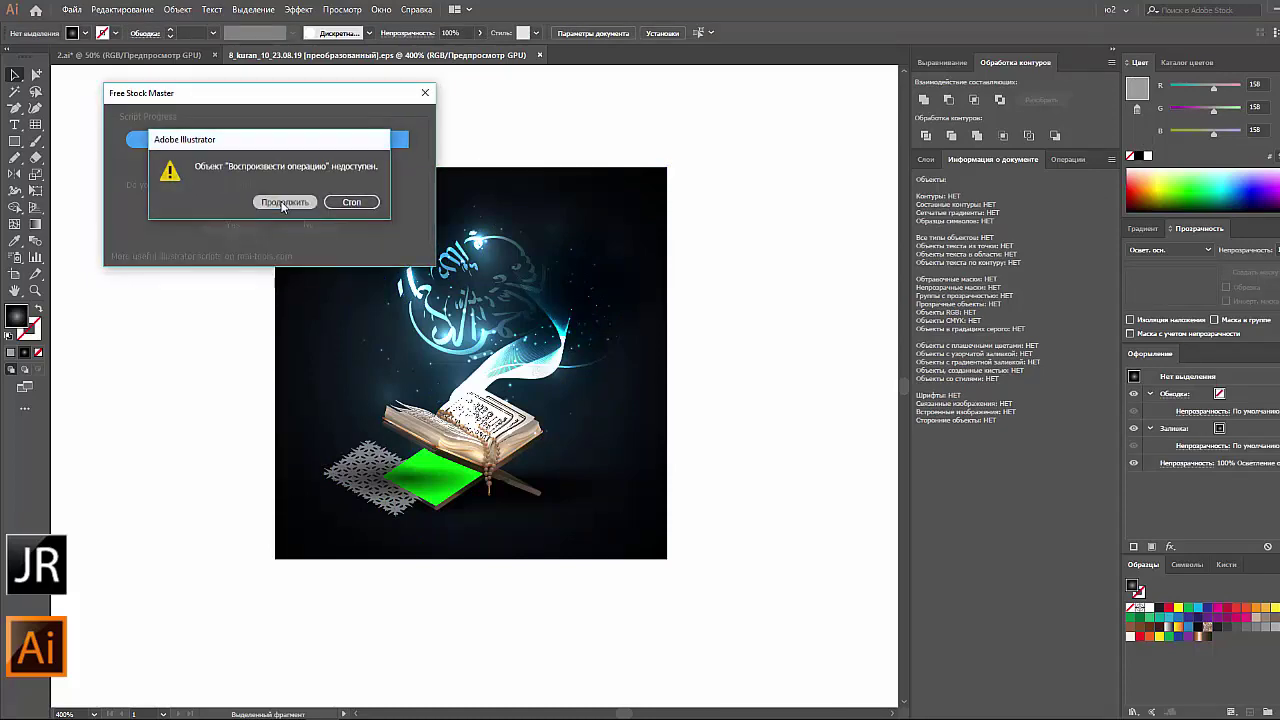
pyautogui.click(284, 203)
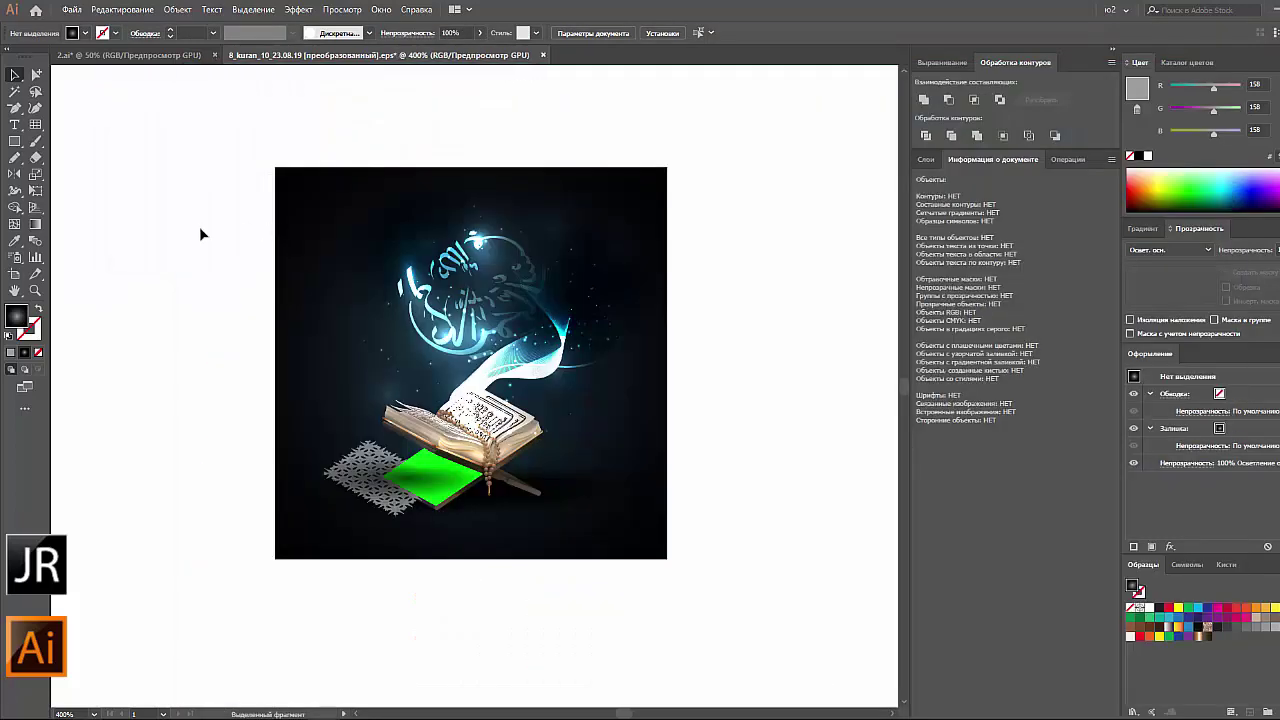
# Show the Слой 1 layer tree and identify the calligraphy, ribbon and book objects.
pyautogui.moveTo(196, 143); pyautogui.dragTo(714, 598)
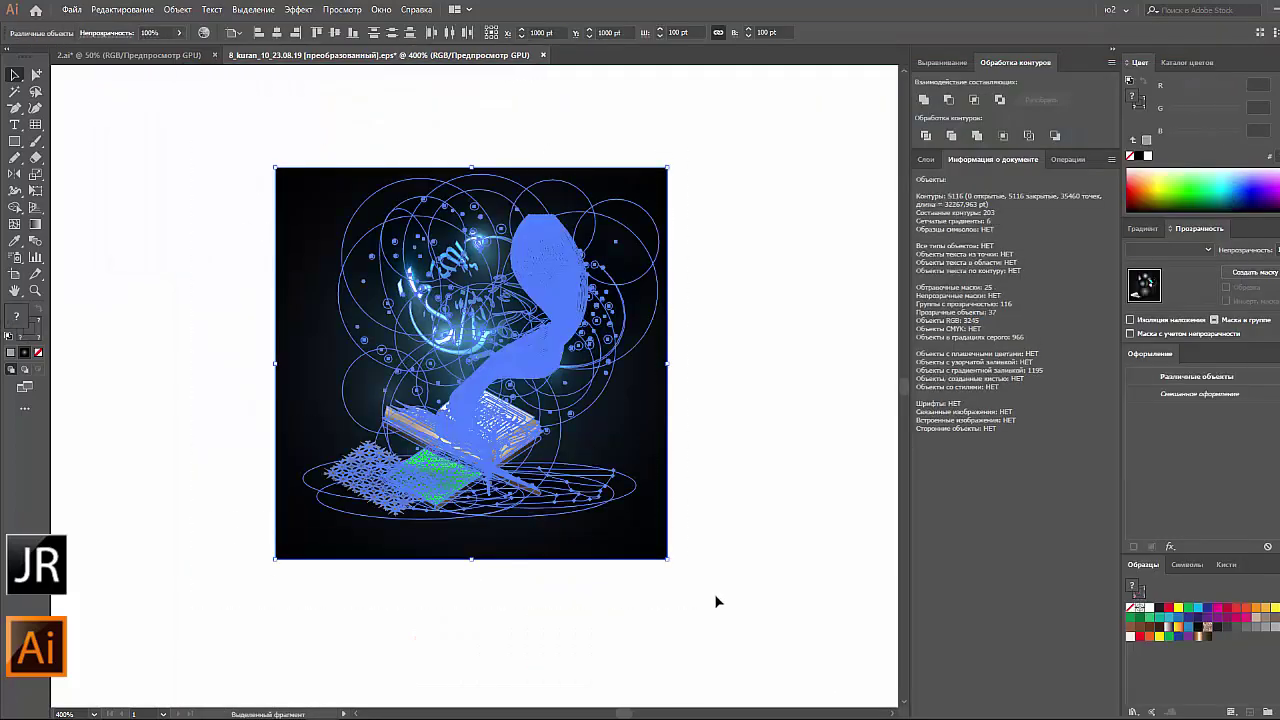
pyautogui.click(716, 536)
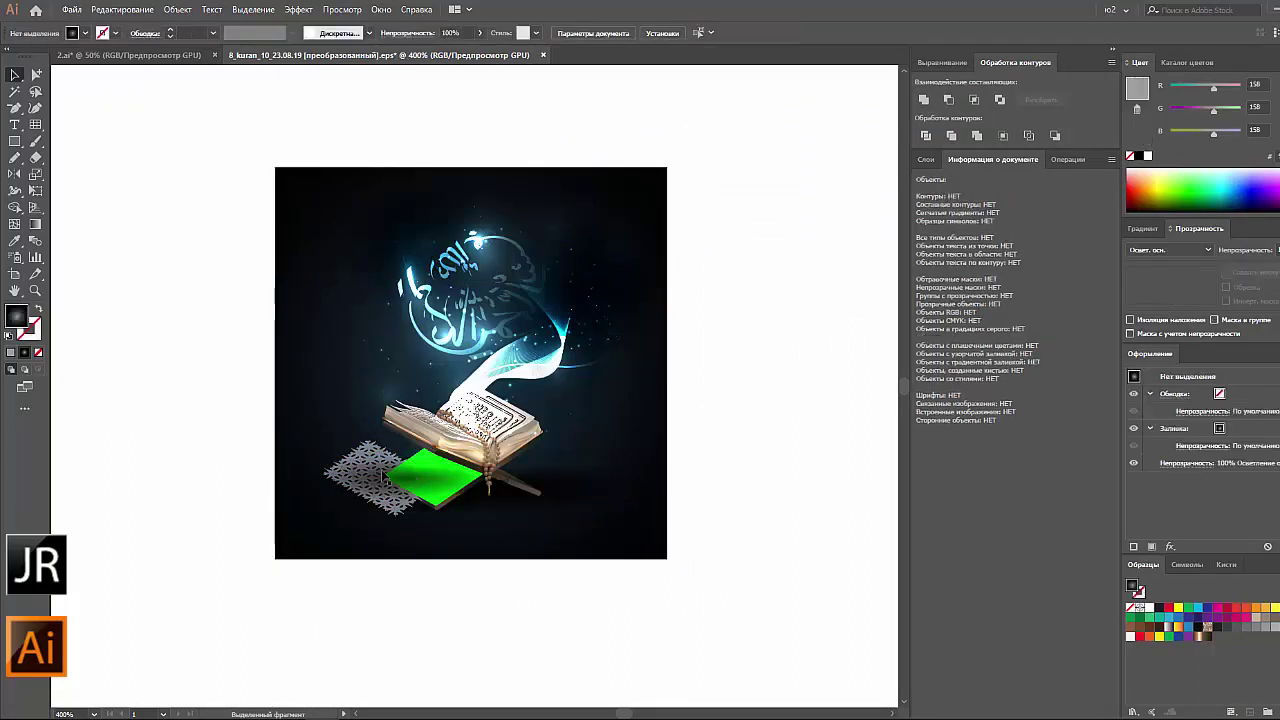
pyautogui.click(926, 159)
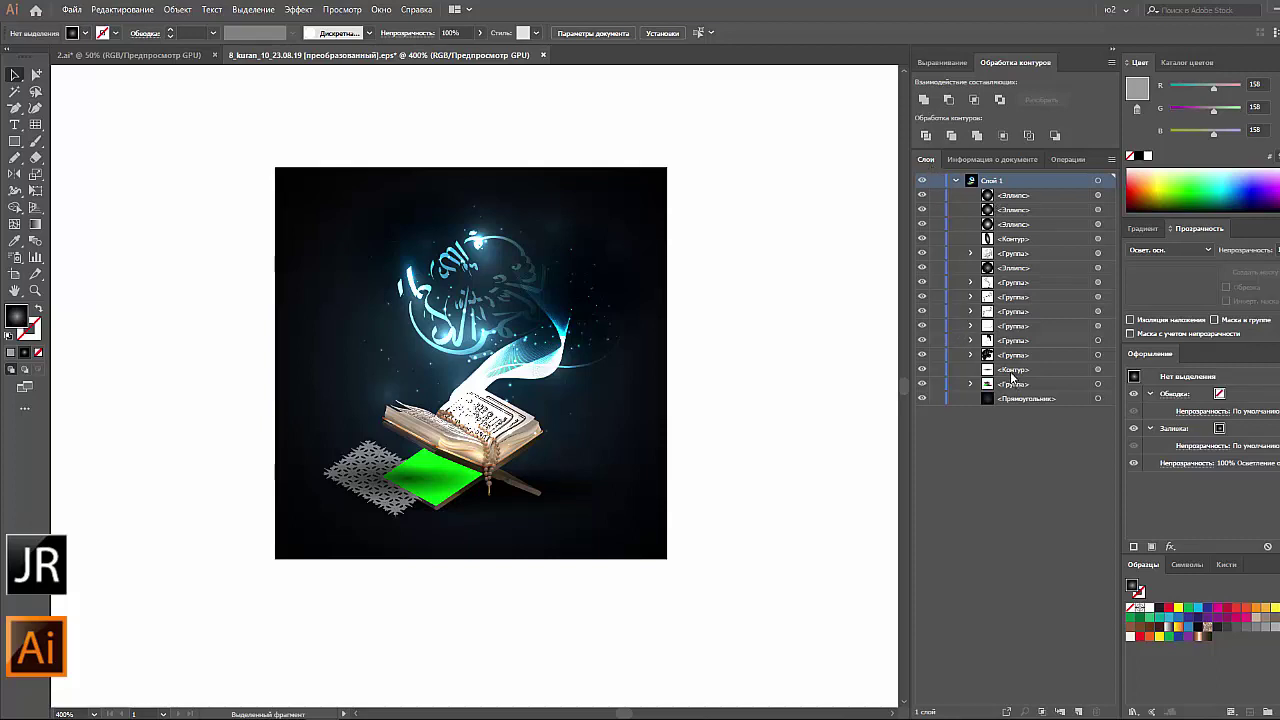
pyautogui.click(537, 305)
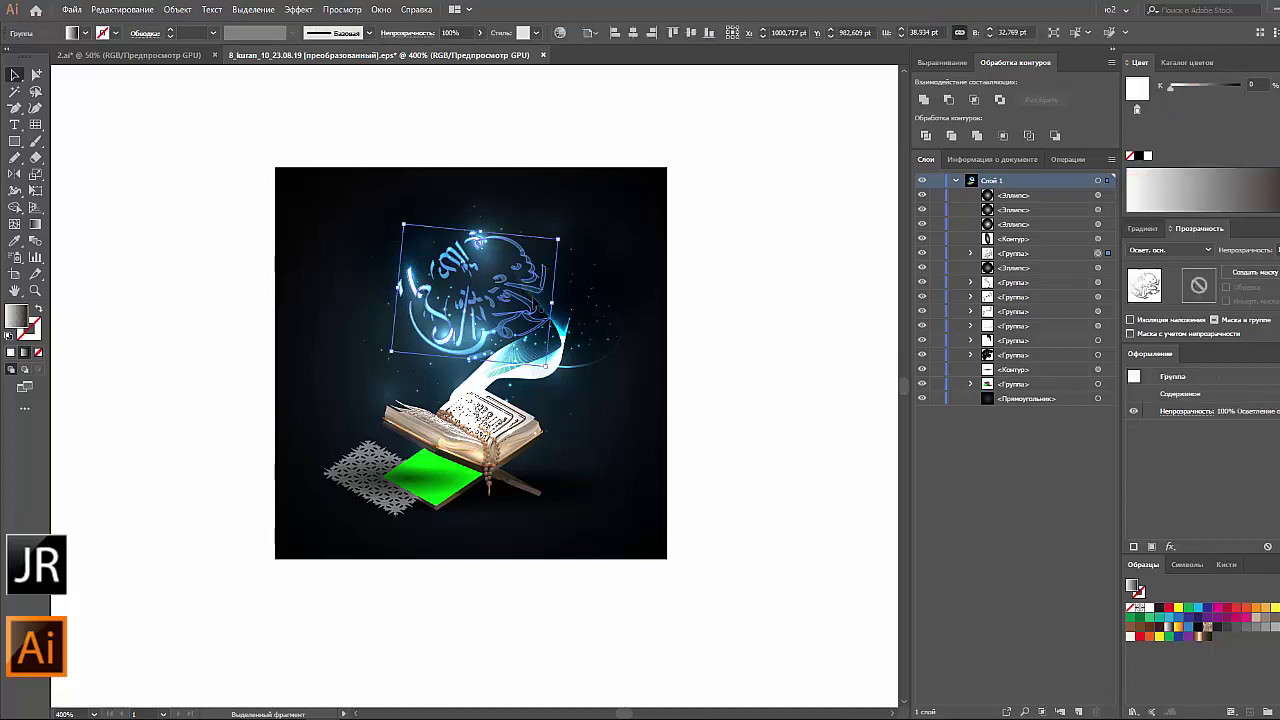
pyautogui.click(560, 335)
pyautogui.click(490, 440)
pyautogui.click(740, 406)
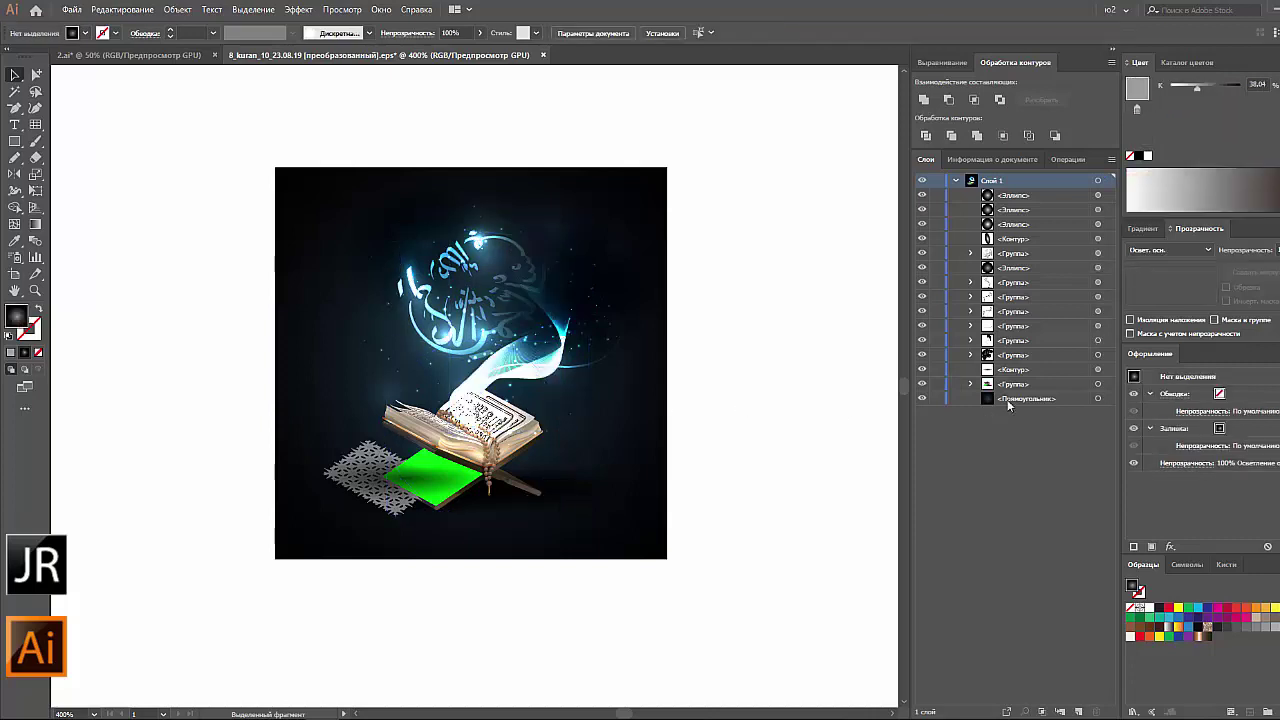
# Expand the book's group and hide the green rectangle and grey lattice sublayers.
pyautogui.click(1012, 355)
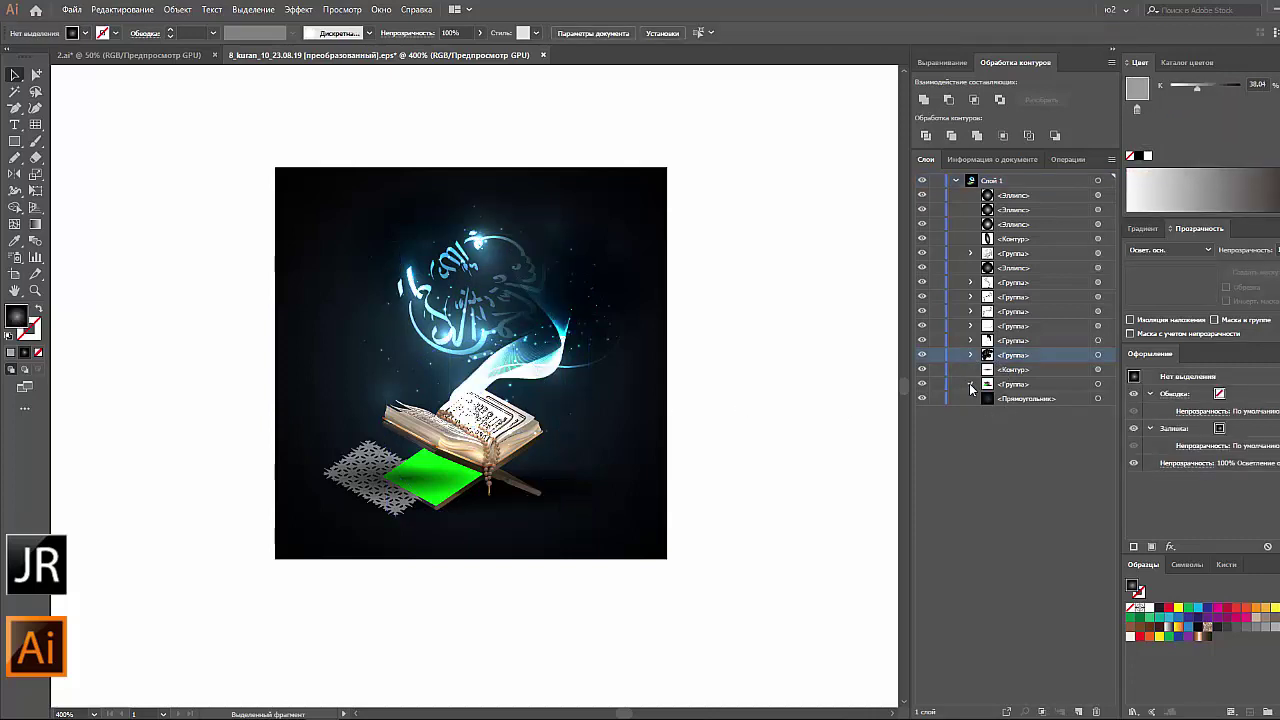
pyautogui.click(970, 388)
pyautogui.scroll(-3, 1027, 468)
pyautogui.scroll(-2, 1027, 468)
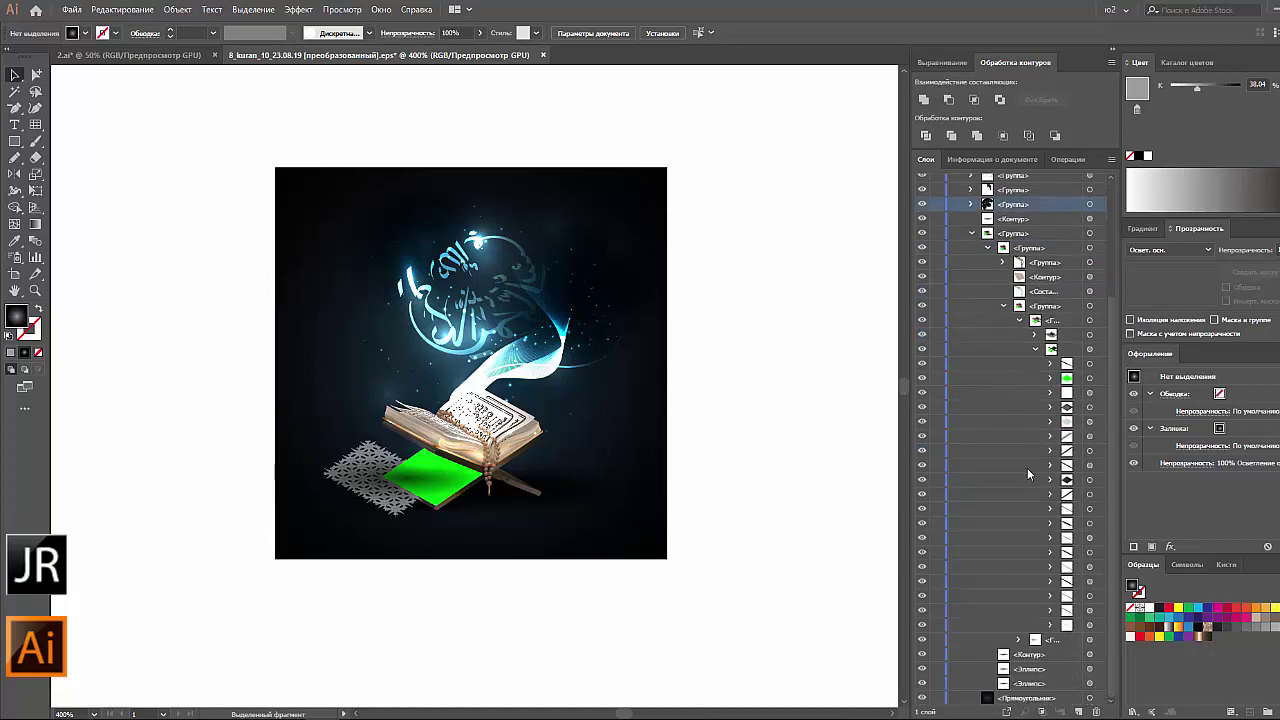
pyautogui.click(1089, 305)
pyautogui.click(921, 306)
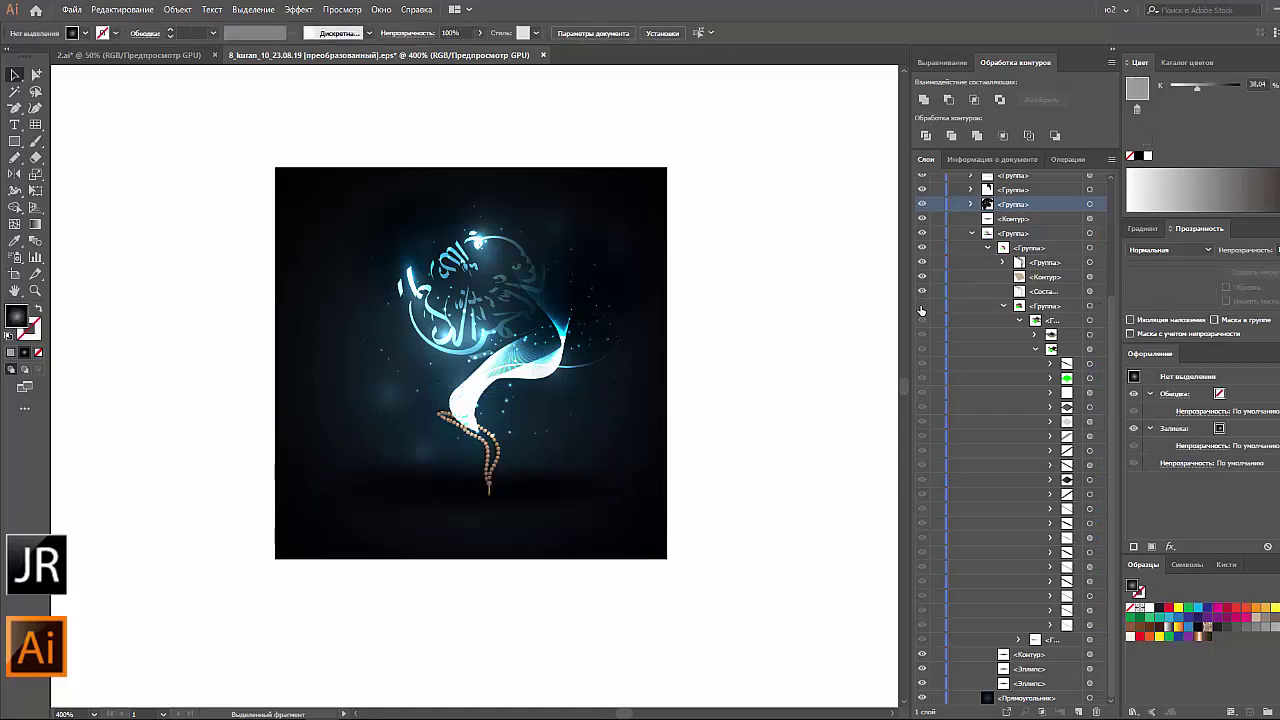
pyautogui.click(921, 306)
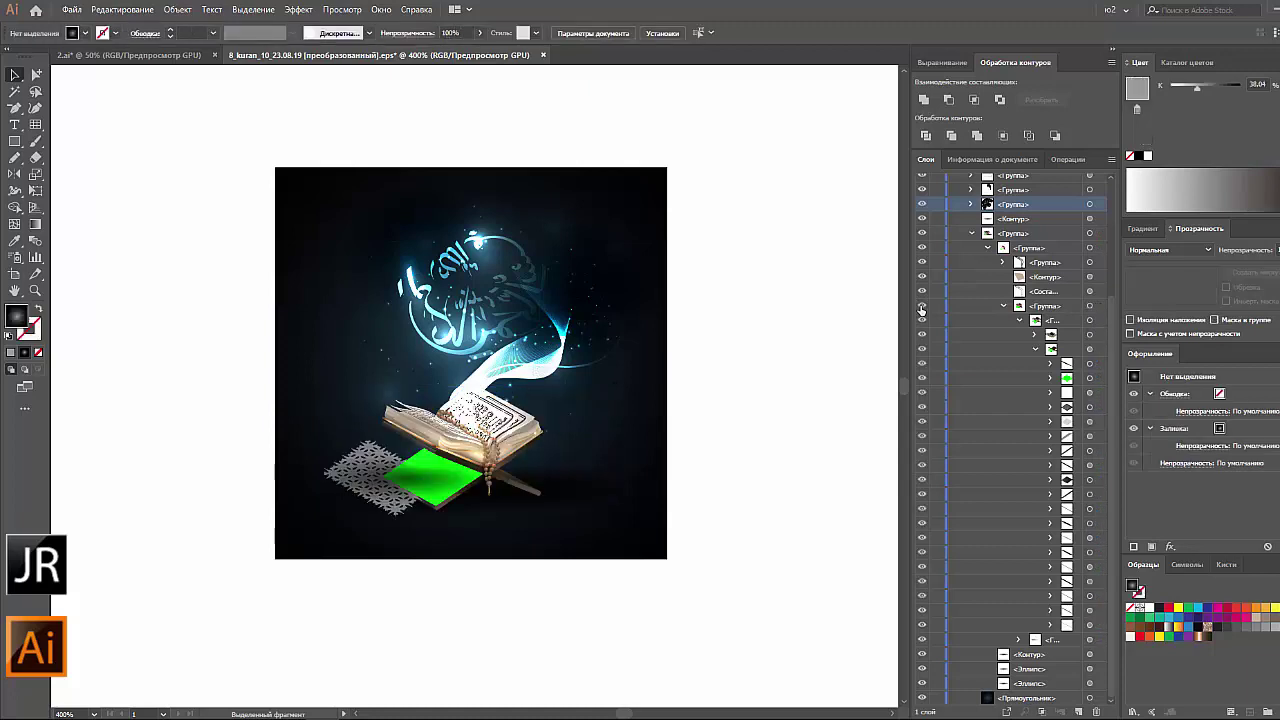
pyautogui.click(922, 377)
pyautogui.click(922, 392)
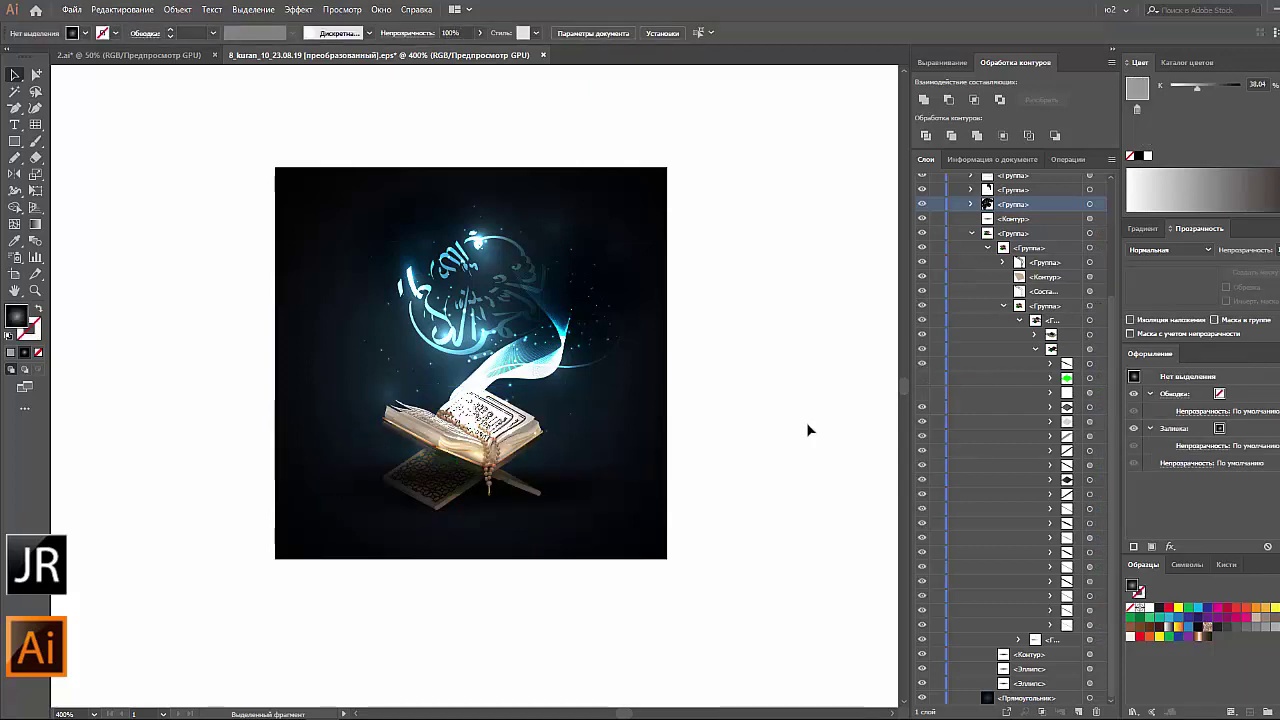
pyautogui.scroll(-1, 808, 420)
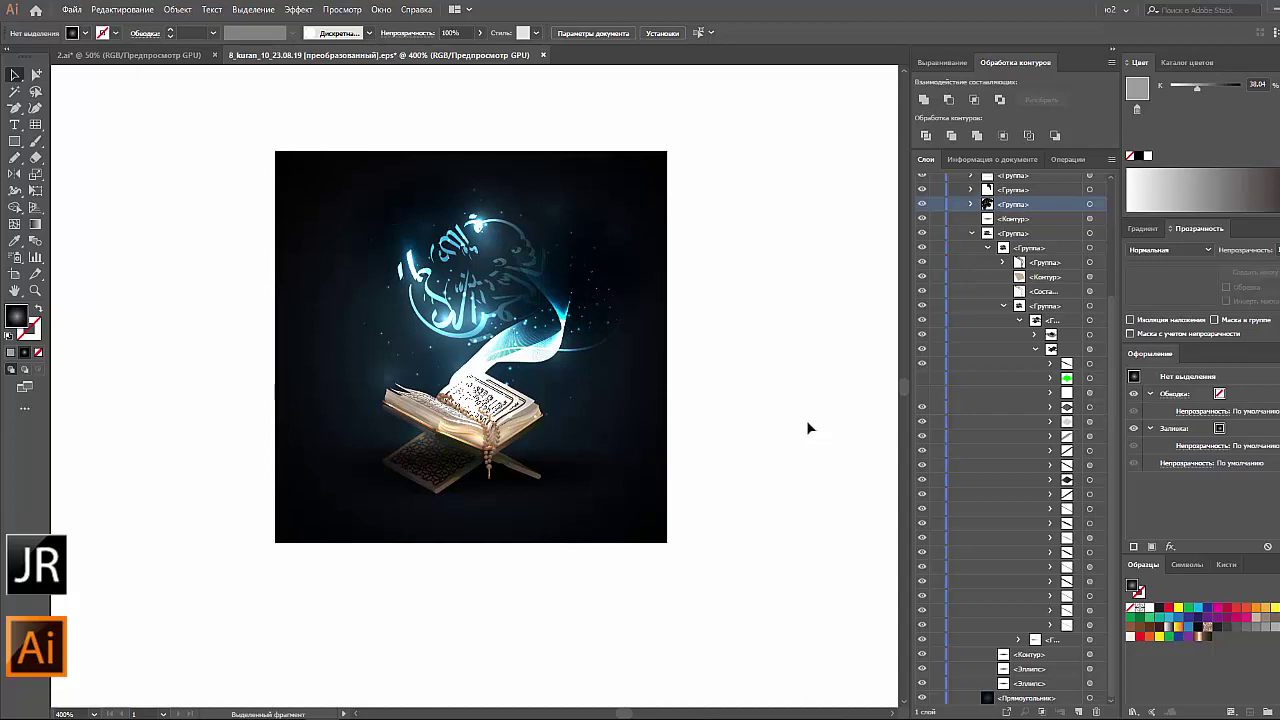
# Expand another group in the layer list and zoom the book to 800%, then 600%.
pyautogui.click(1004, 305)
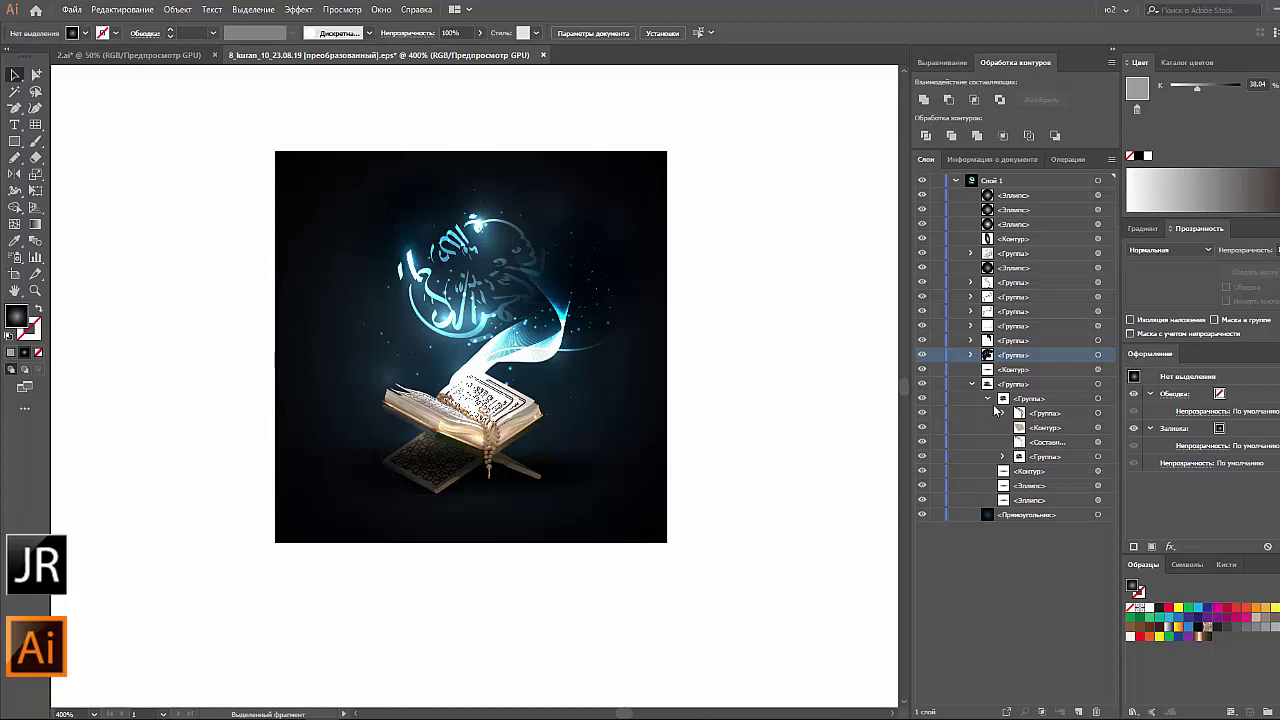
pyautogui.click(1004, 457)
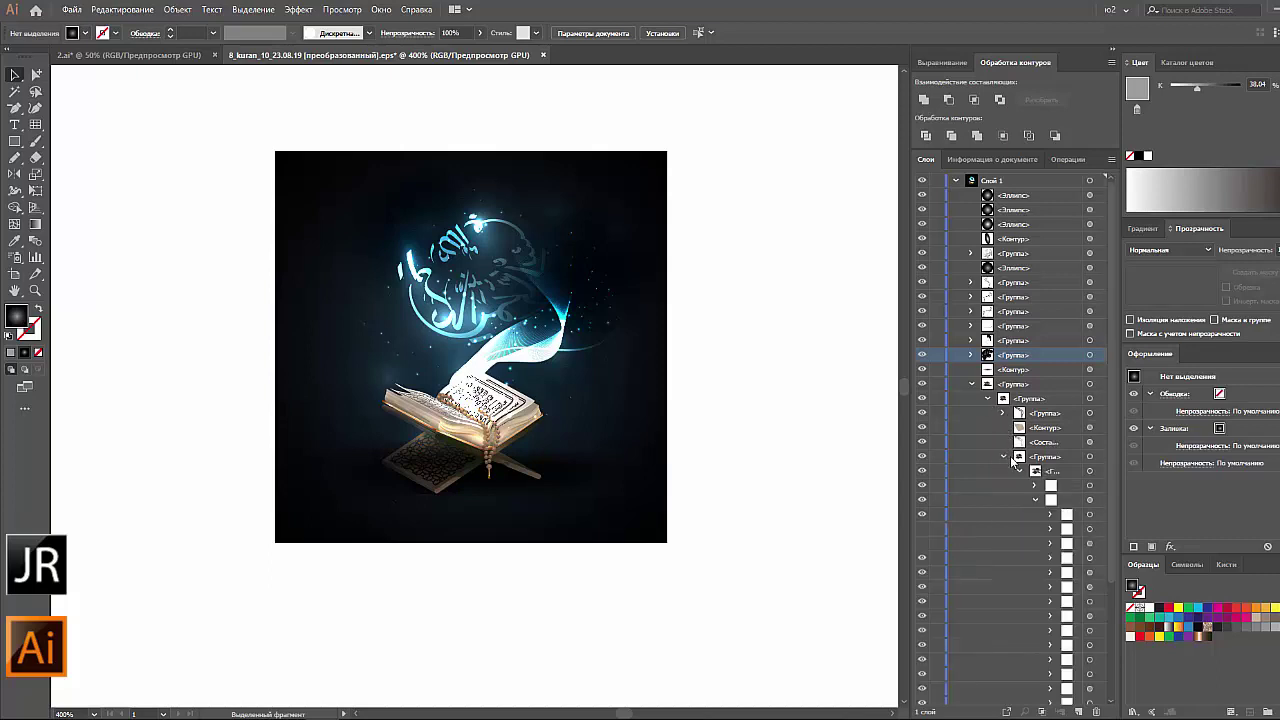
pyautogui.scroll(-5, 1013, 462)
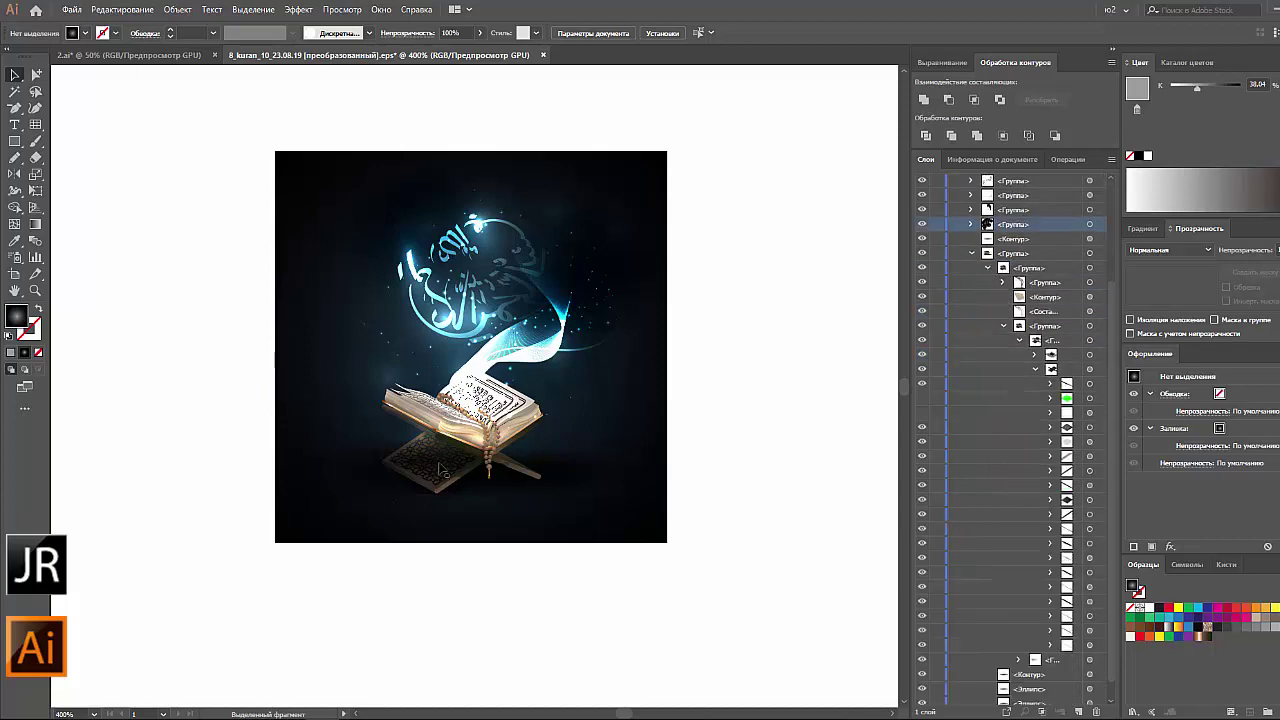
pyautogui.hotkey('ctrl', '+')
pyautogui.hotkey('ctrl', '+')
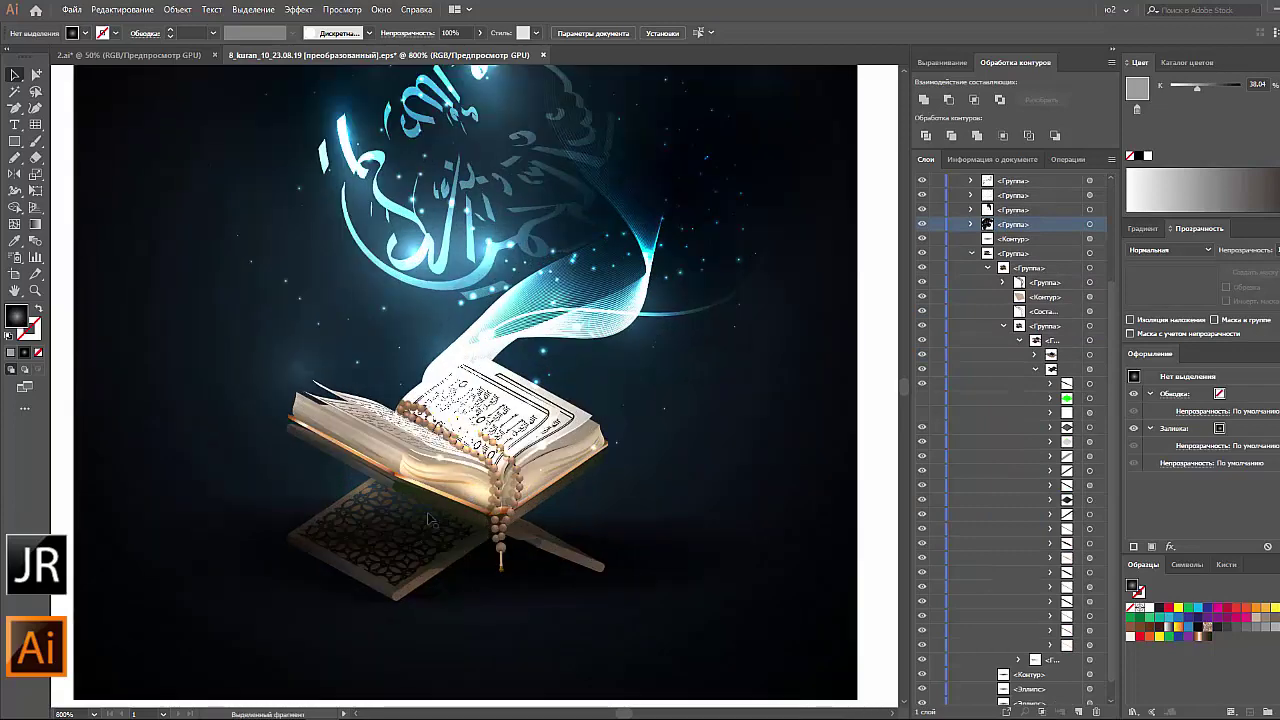
pyautogui.scroll(-1, 437, 518)
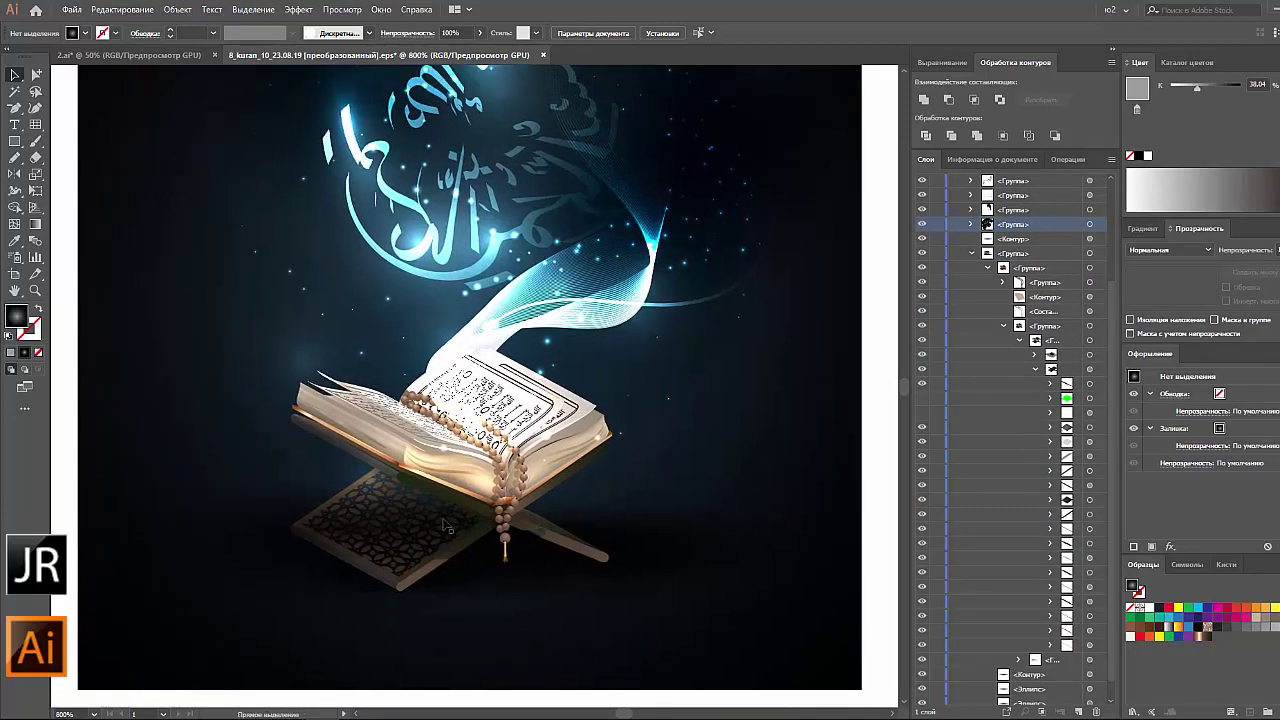
pyautogui.hotkey('ctrl', '-')
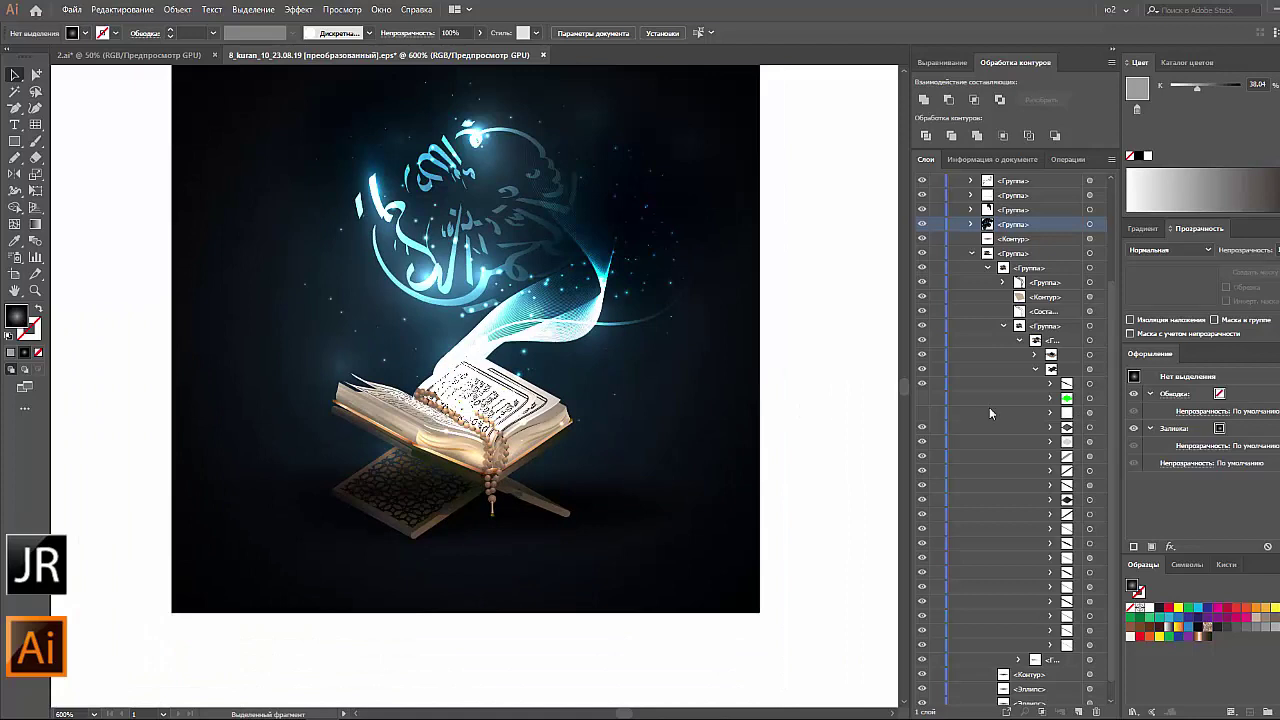
# Toggle the green rectangle and lattice visibility, leaving both hidden, and collapse the nested groups.
pyautogui.click(922, 414)
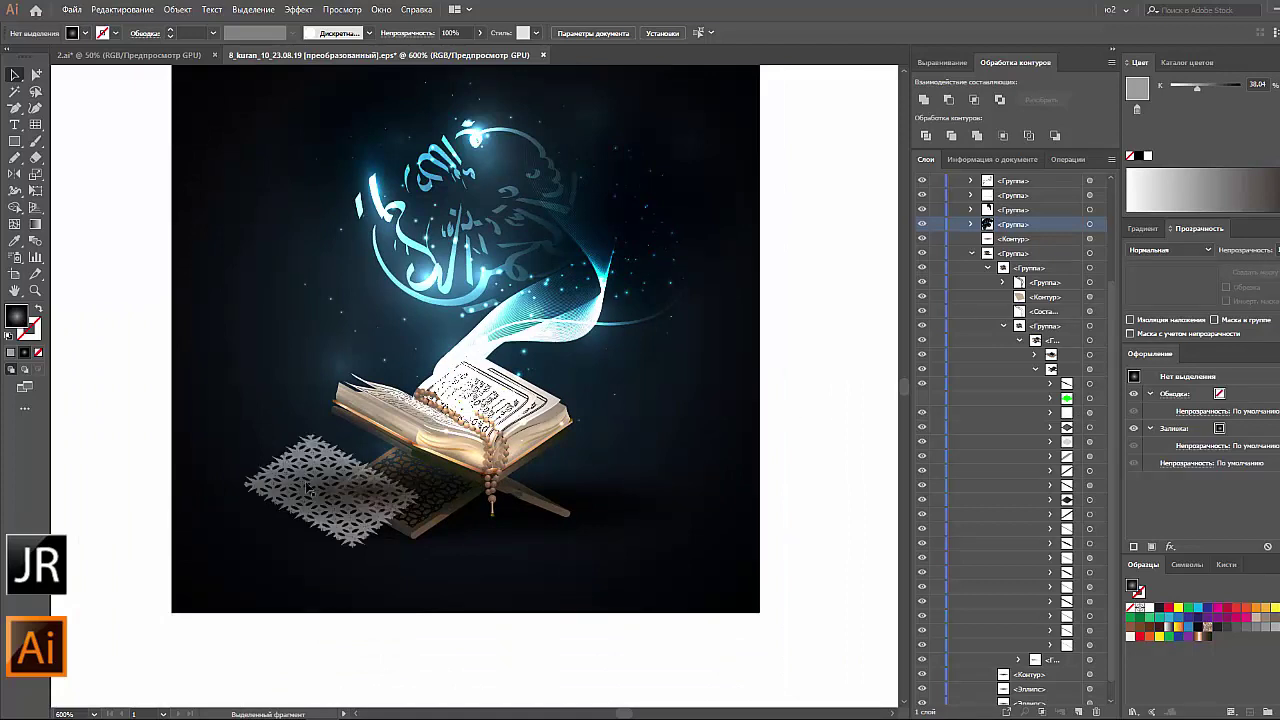
pyautogui.click(922, 397)
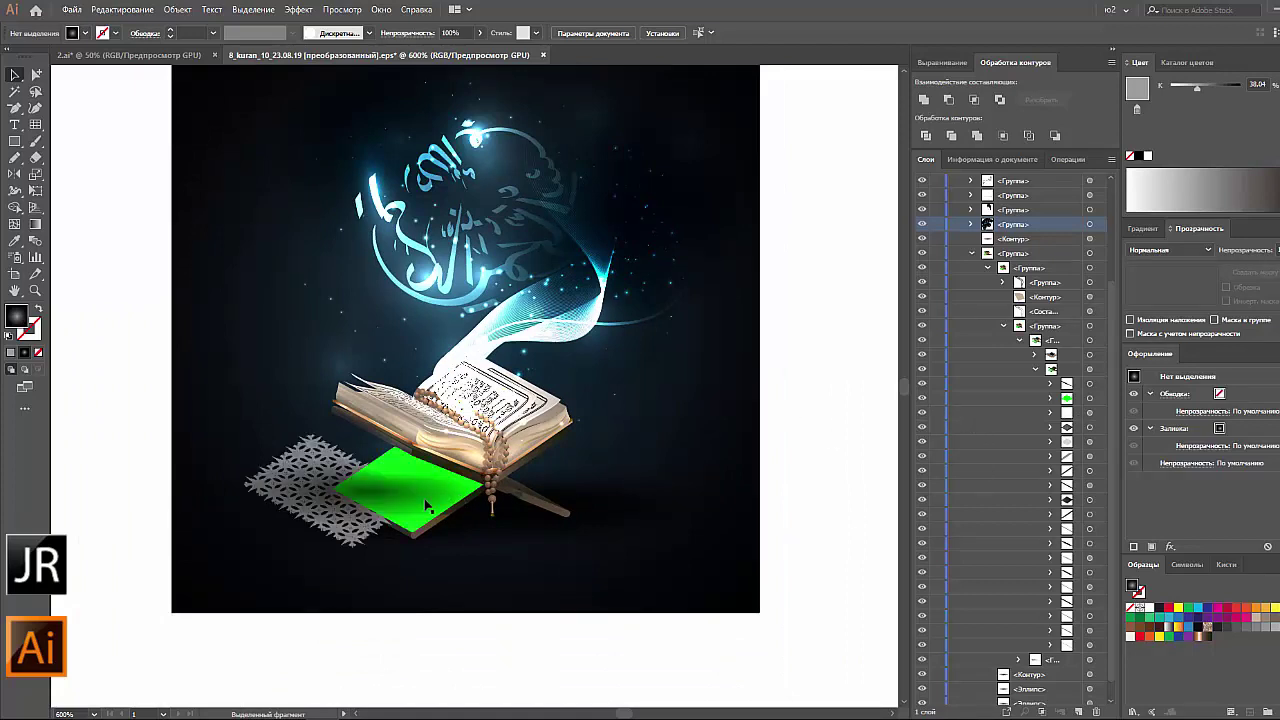
pyautogui.click(922, 397)
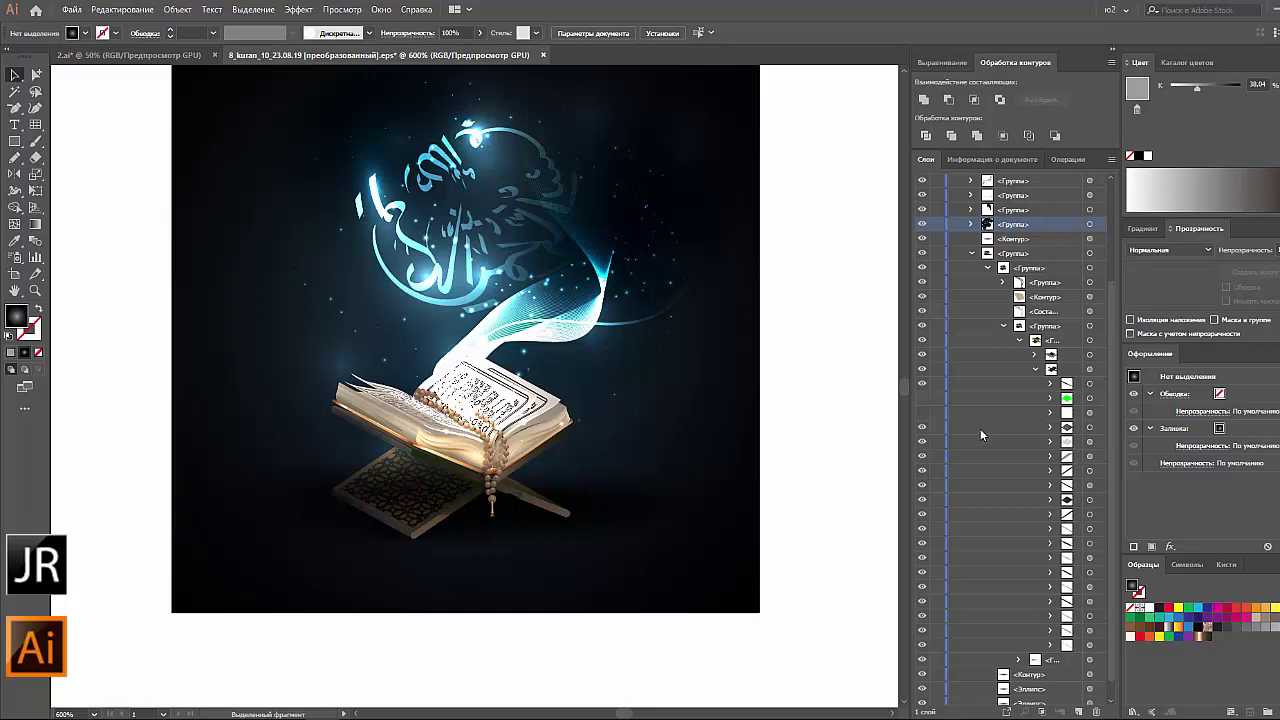
pyautogui.scroll(1, 861, 453)
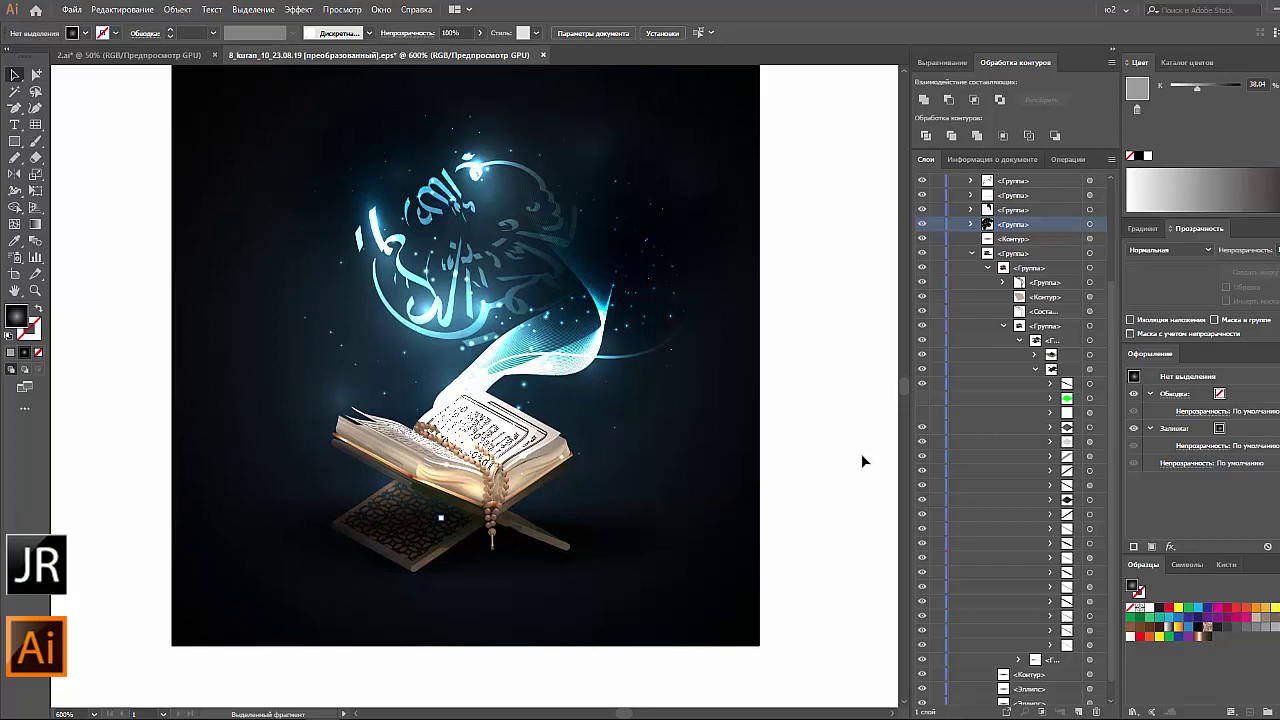
pyautogui.scroll(-1, 861, 455)
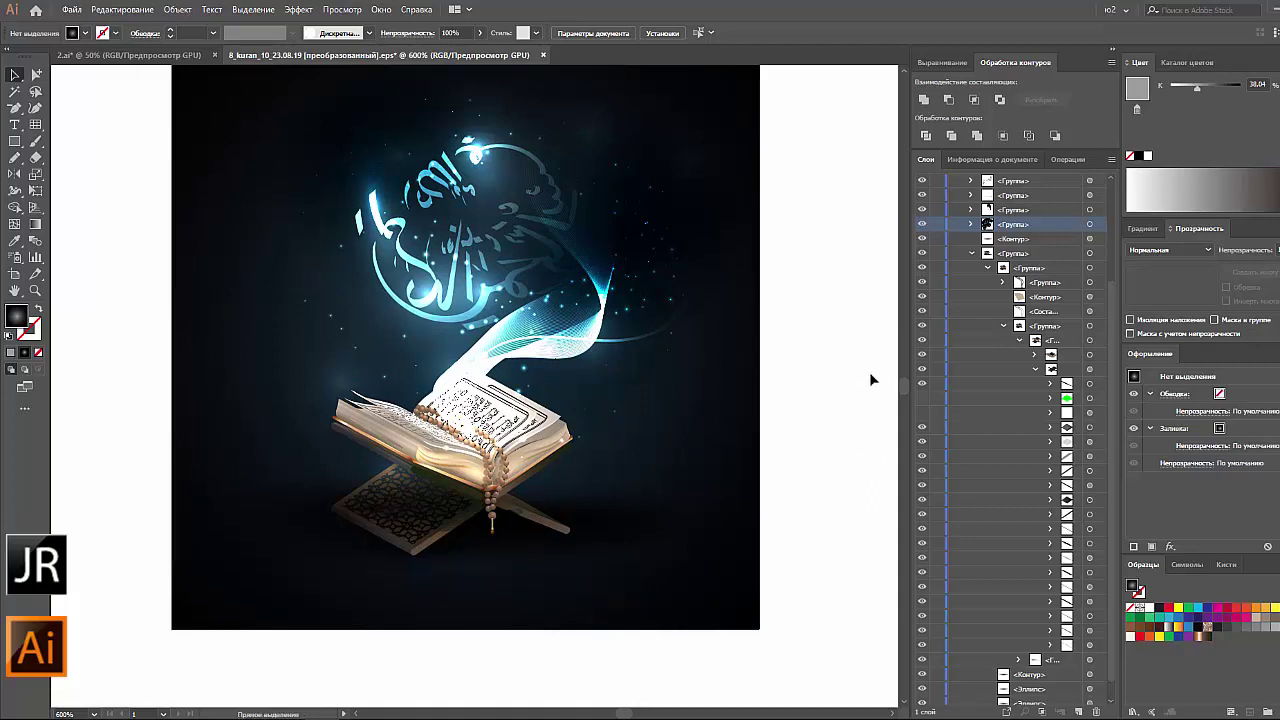
pyautogui.hotkey('ctrl', '-')
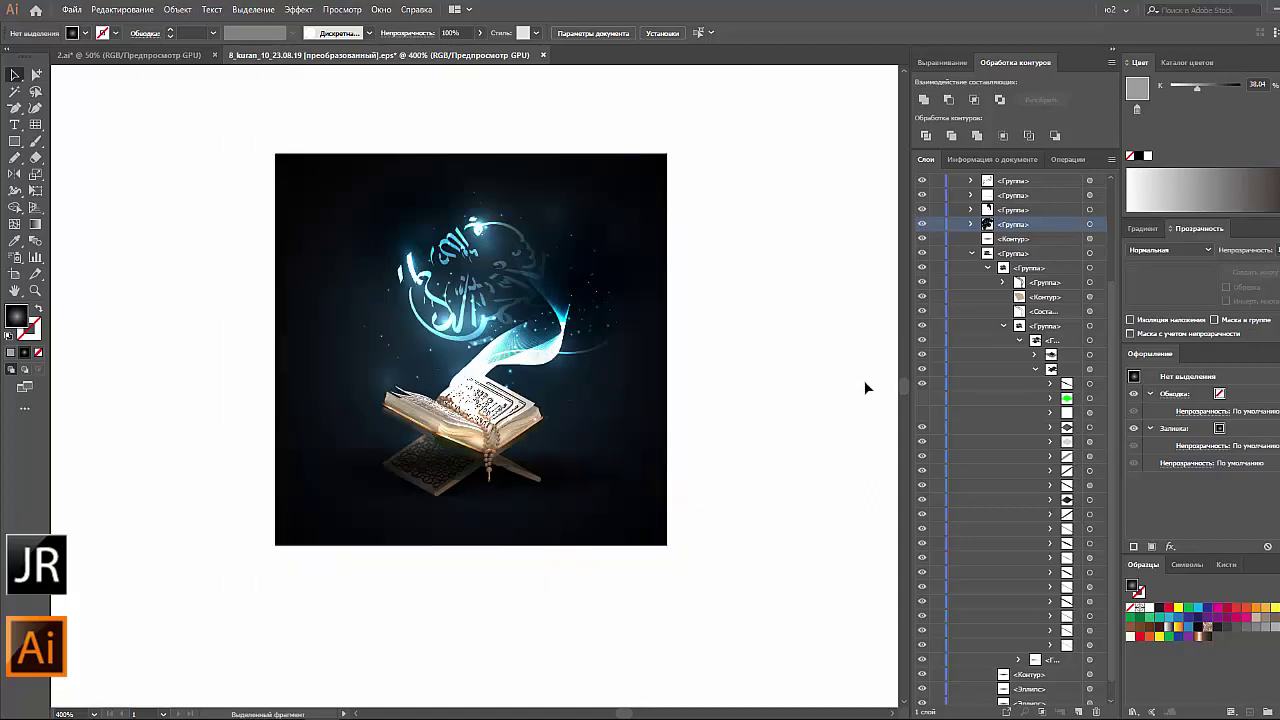
pyautogui.click(922, 397)
pyautogui.moveTo(925, 400); pyautogui.dragTo(922, 412)
pyautogui.click(1003, 326)
pyautogui.click(972, 297)
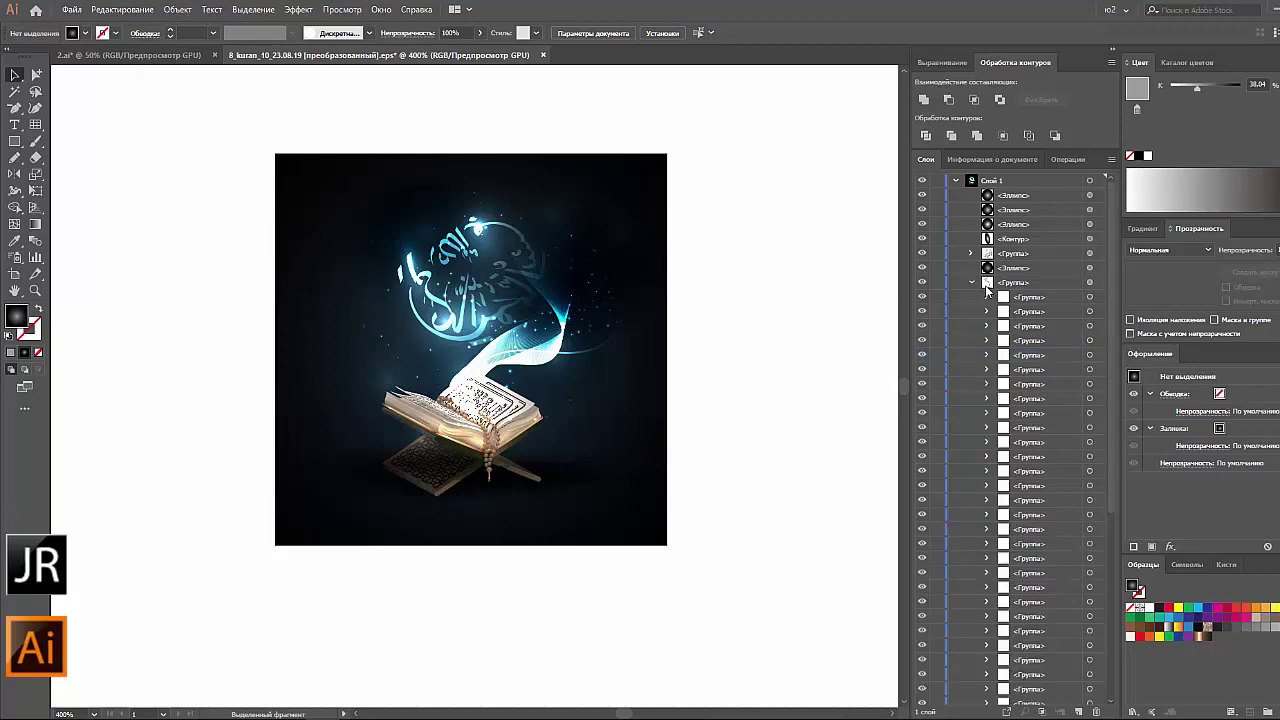
pyautogui.click(986, 297)
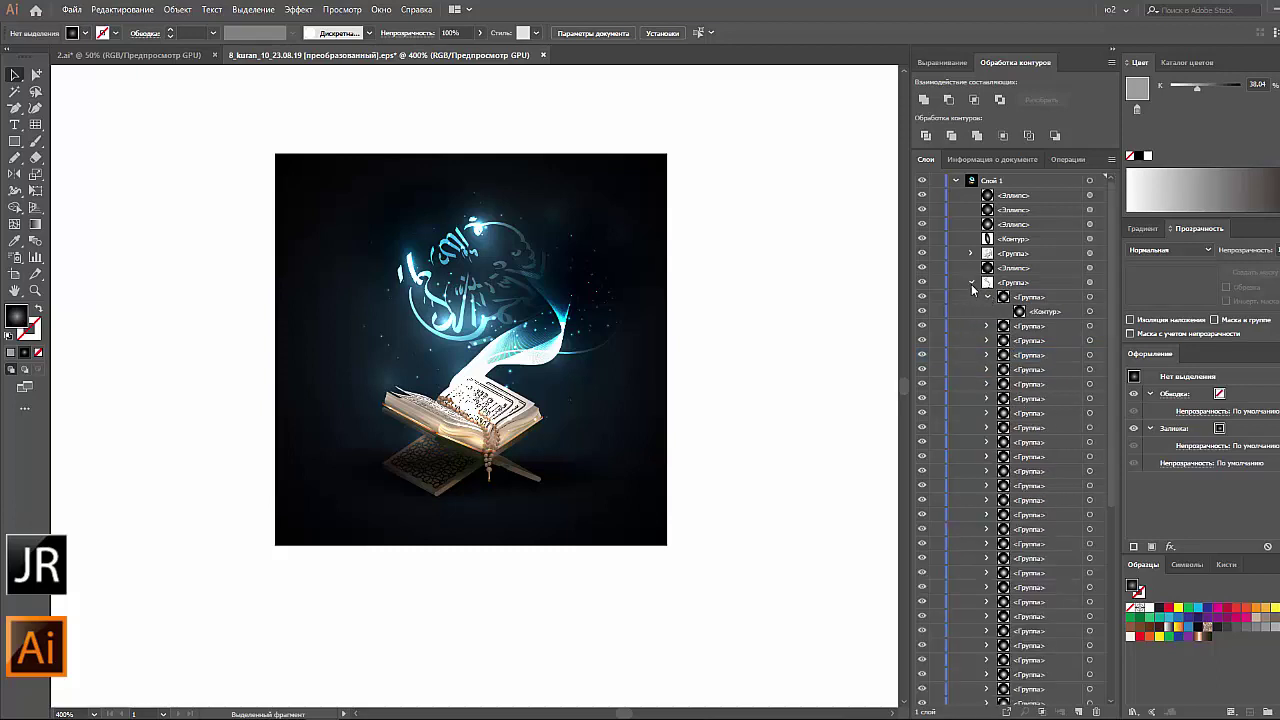
pyautogui.click(971, 284)
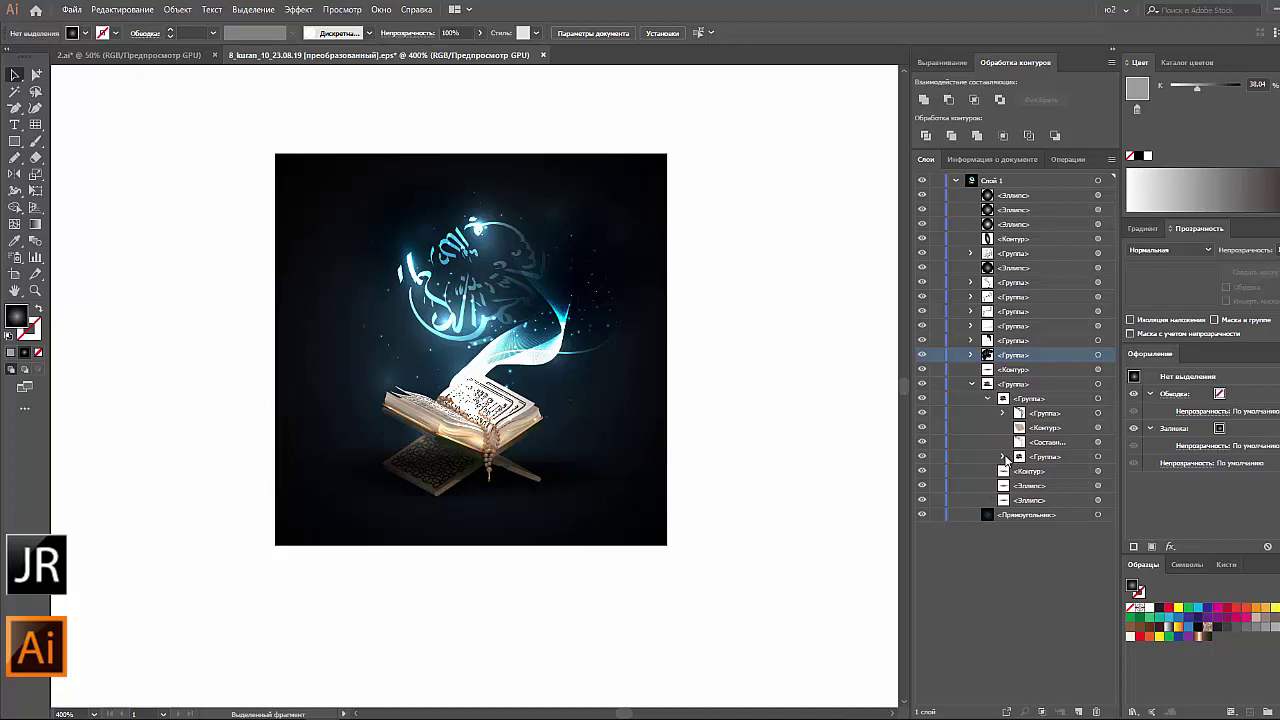
pyautogui.click(987, 399)
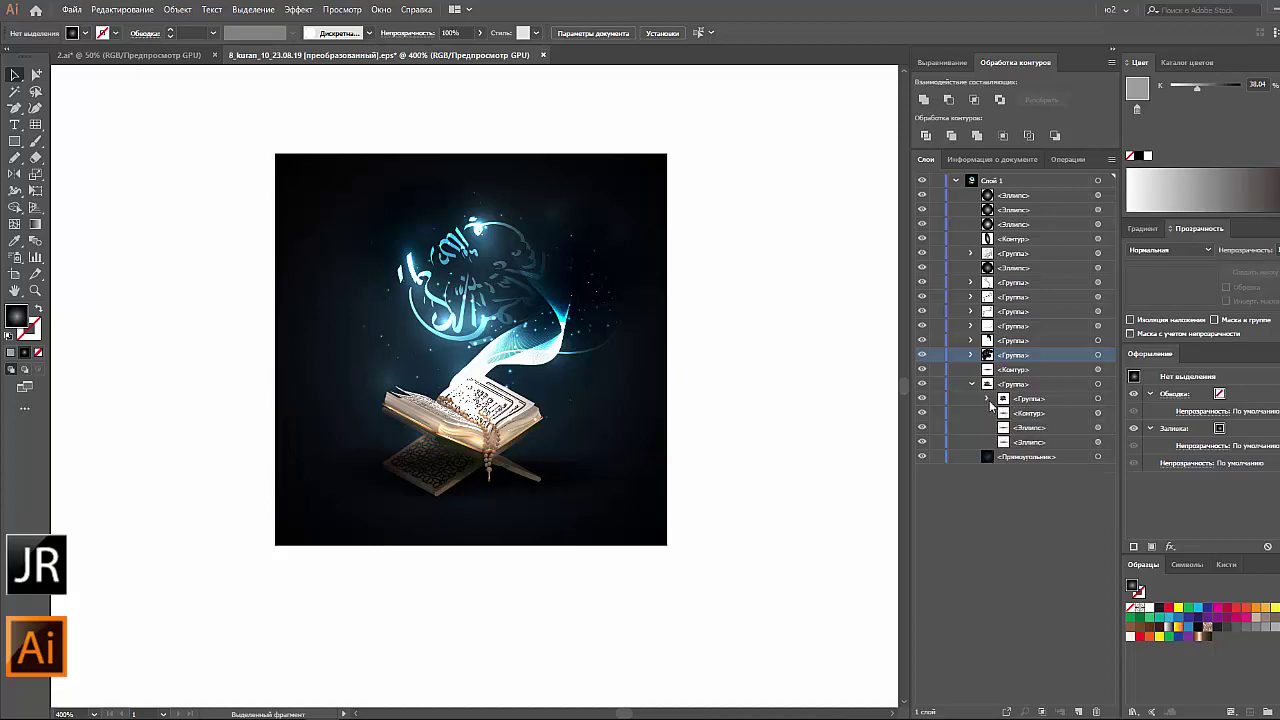
pyautogui.click(987, 399)
pyautogui.click(1003, 413)
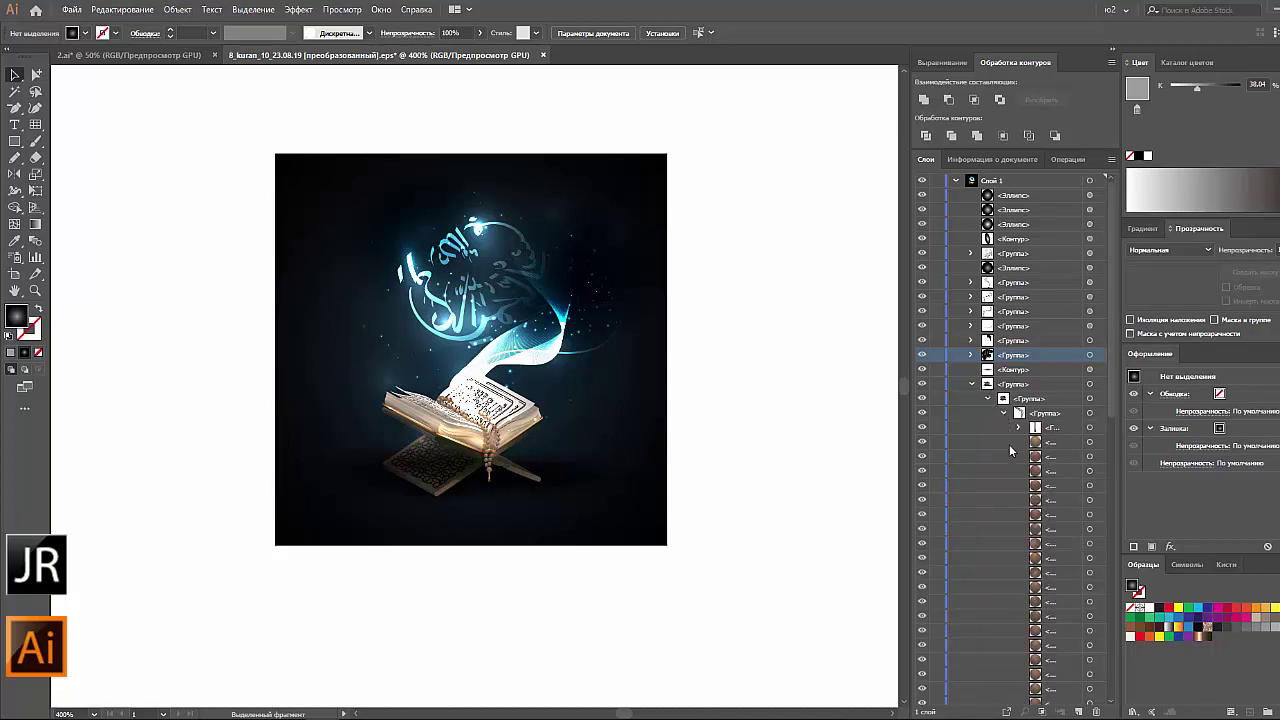
pyautogui.click(1018, 427)
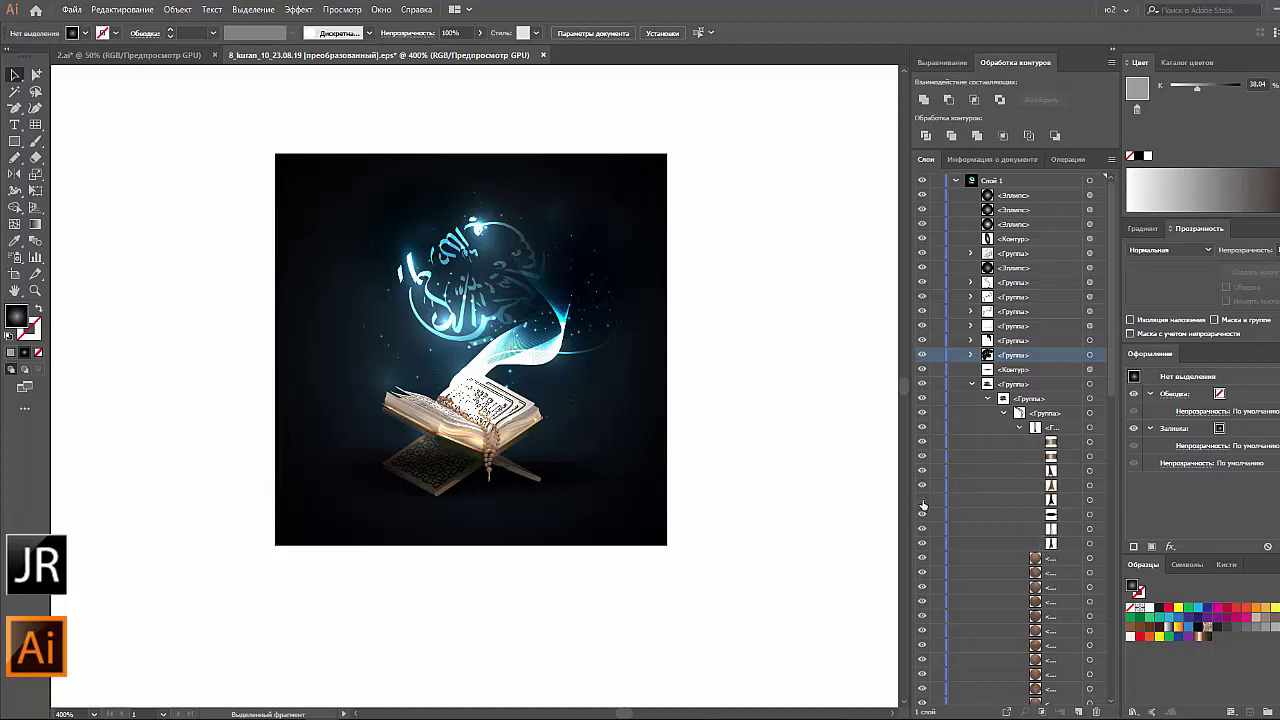
pyautogui.click(1018, 427)
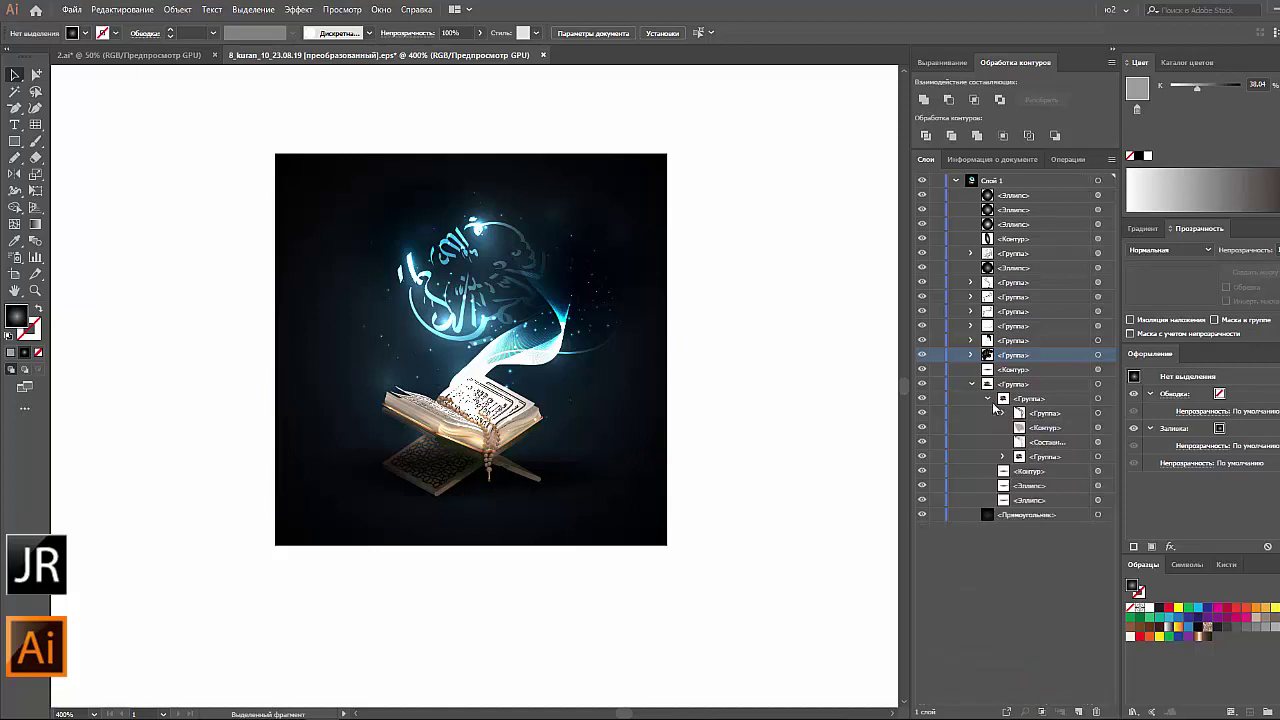
pyautogui.click(988, 398)
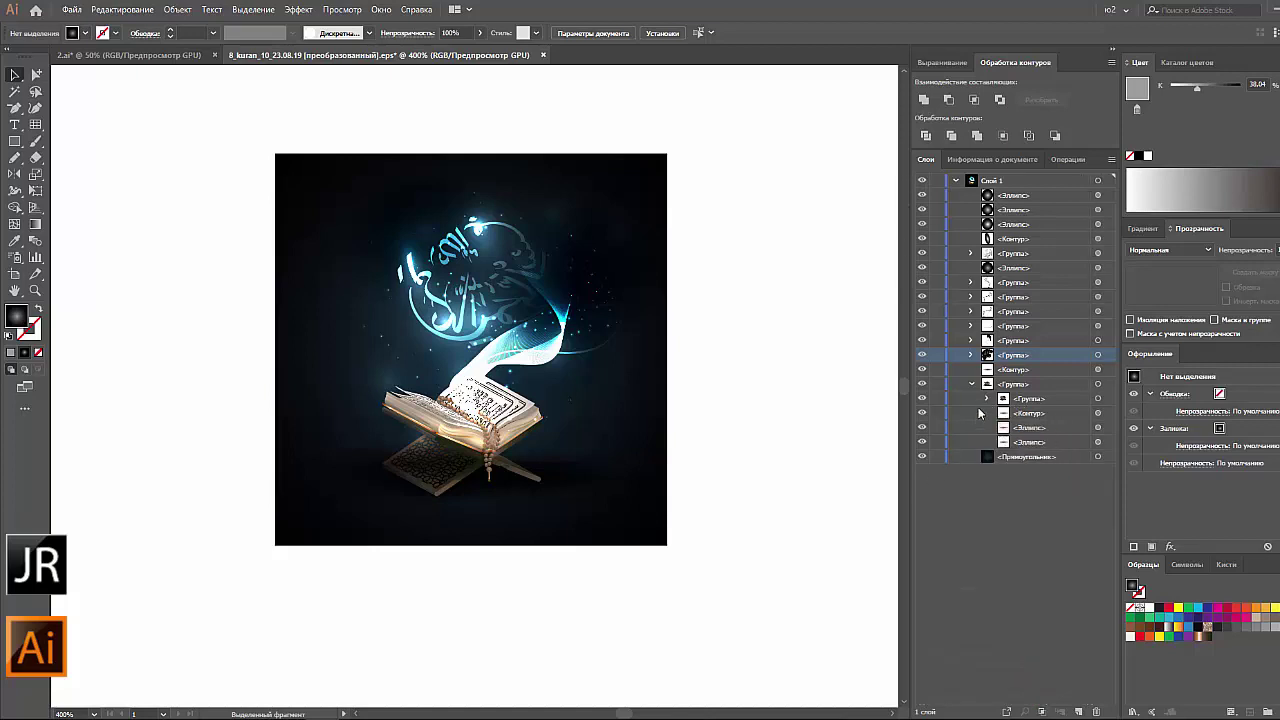
pyautogui.click(987, 398)
pyautogui.click(1004, 414)
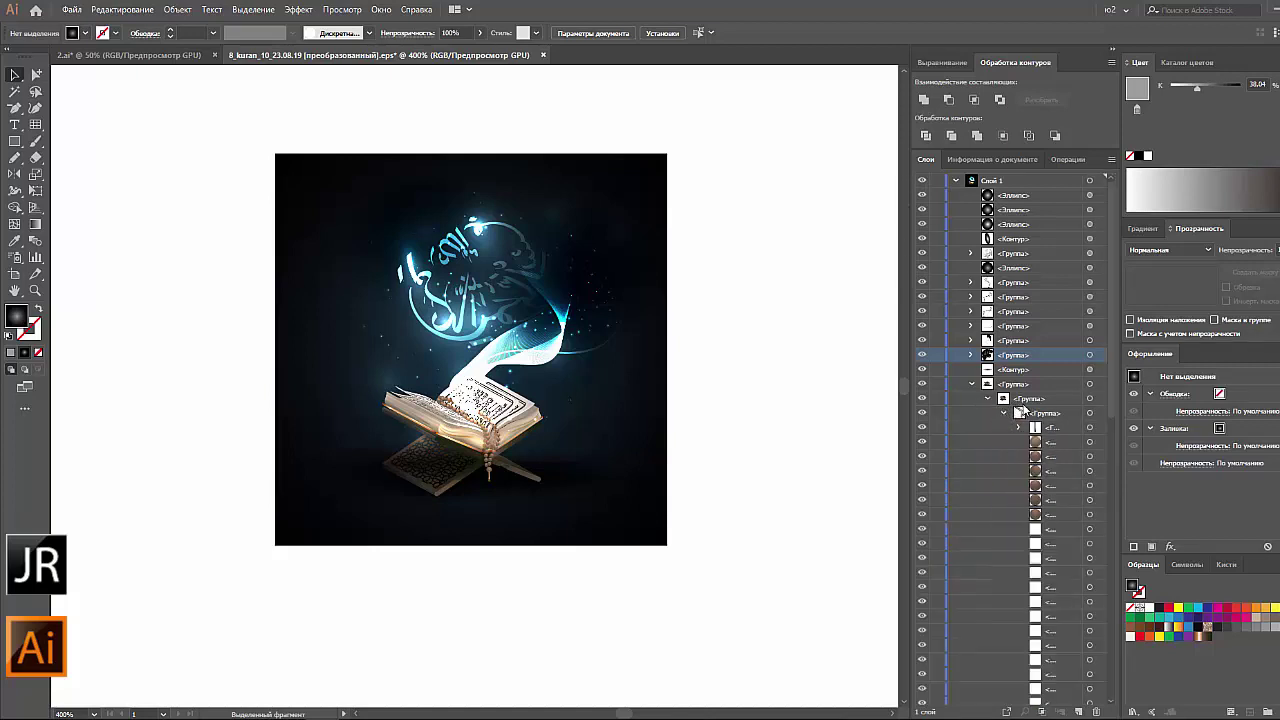
pyautogui.click(1019, 428)
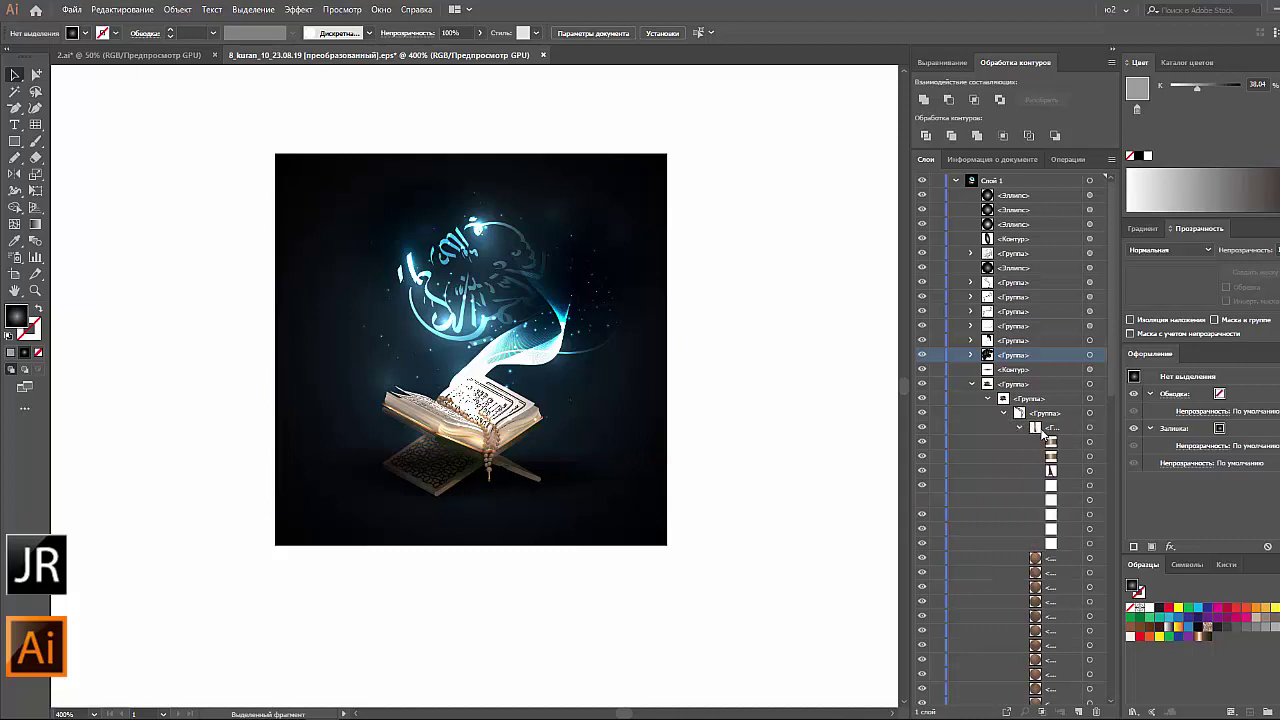
pyautogui.scroll(-5, 1048, 545)
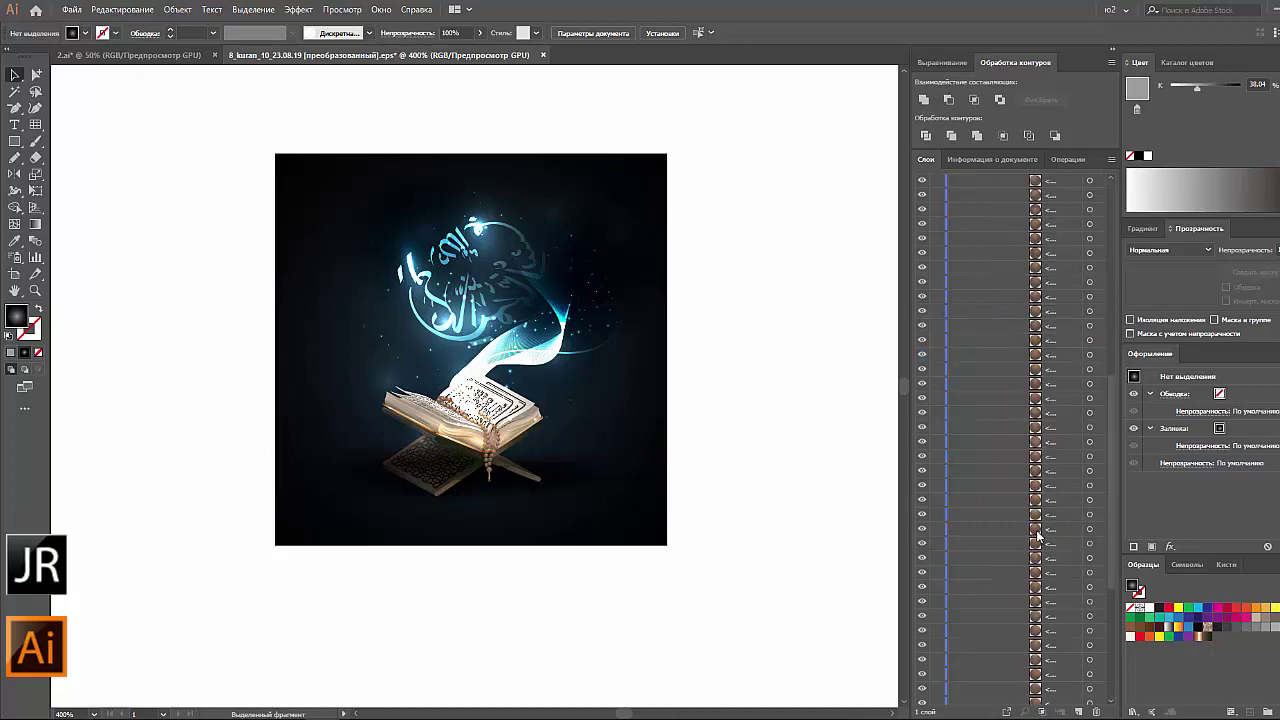
pyautogui.scroll(2, 995, 413)
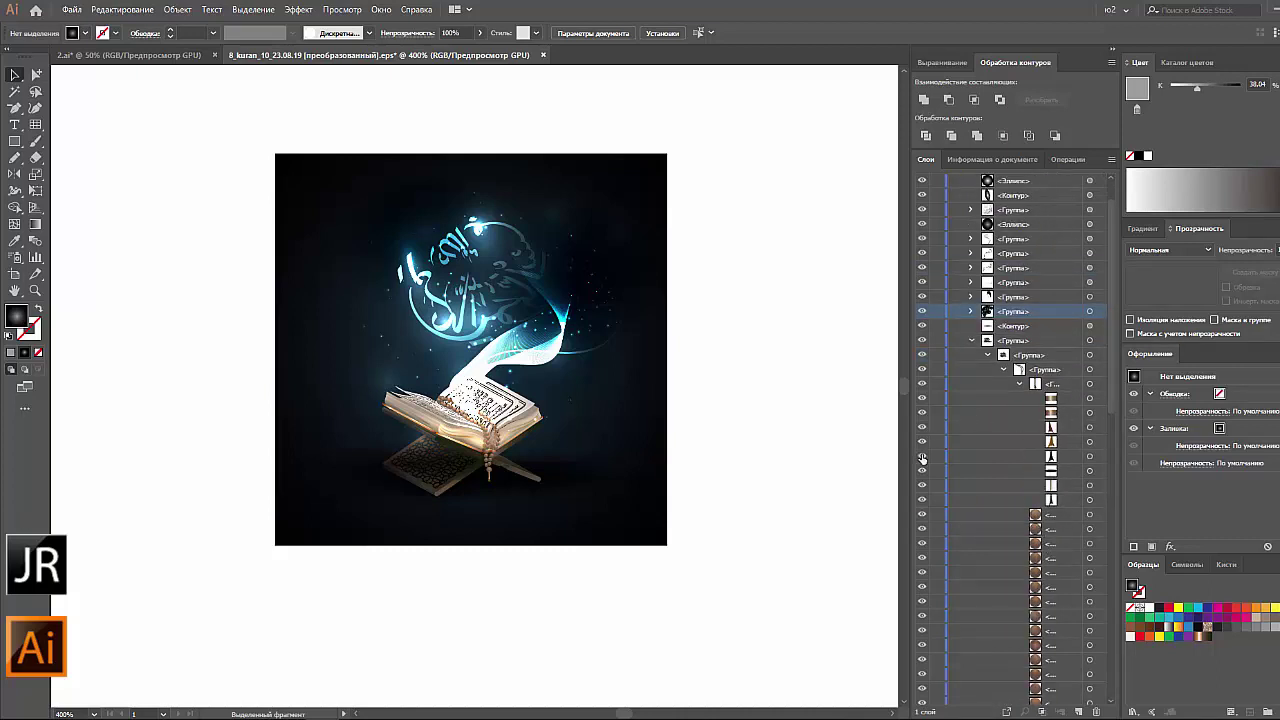
pyautogui.click(1001, 369)
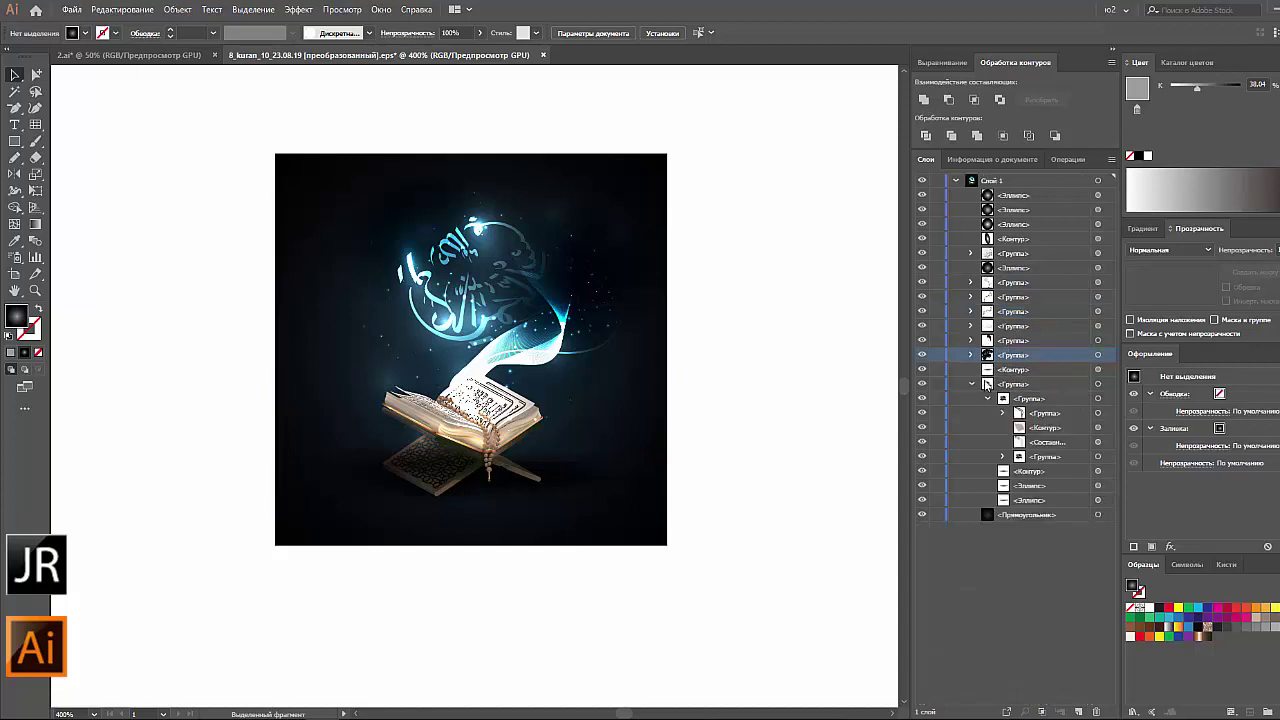
pyautogui.keyDown('alt'); pyautogui.click(1003, 456); pyautogui.keyUp('alt')
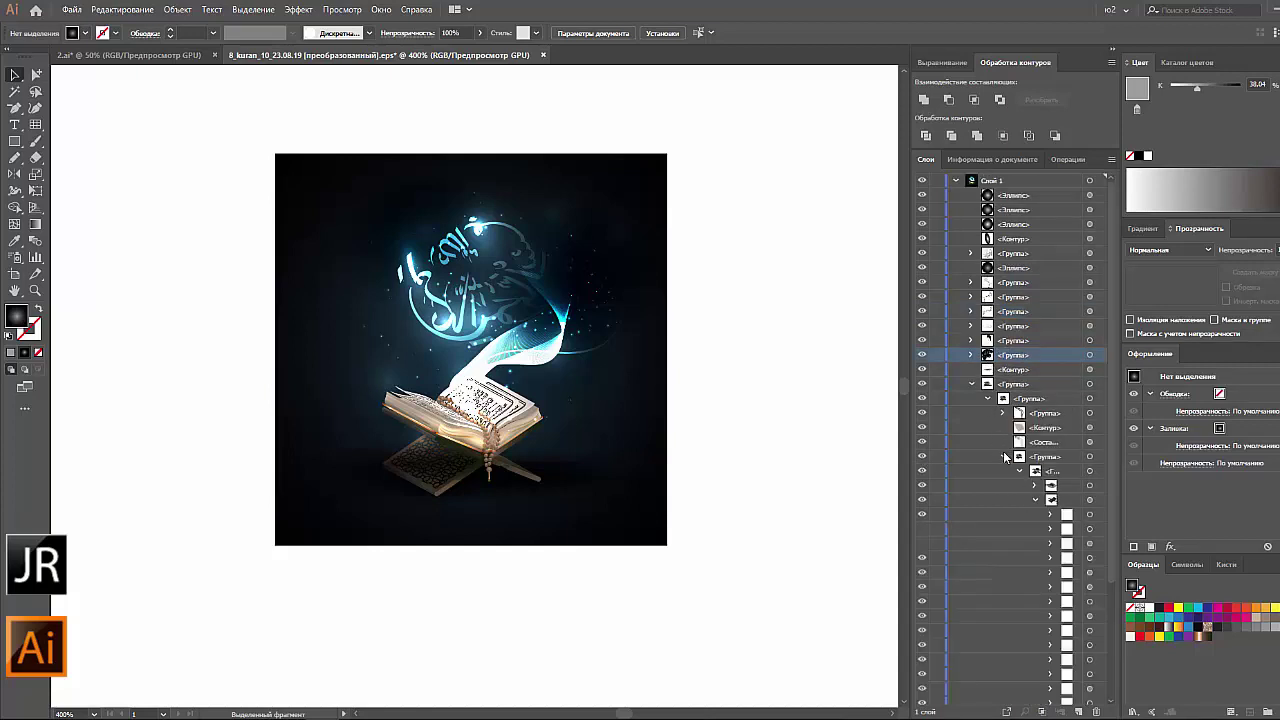
pyautogui.scroll(-3, 1005, 457)
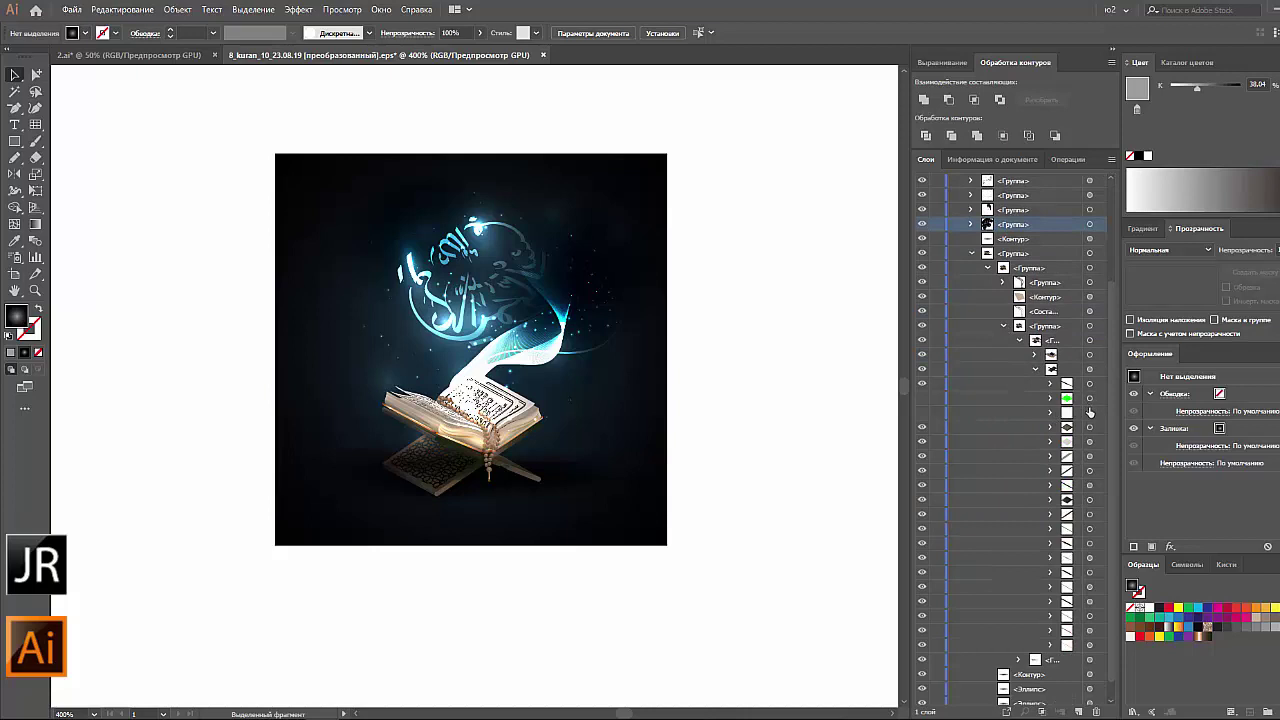
# Make the green rectangle and grey lattice visible again and select both in Layers.
pyautogui.click(922, 399)
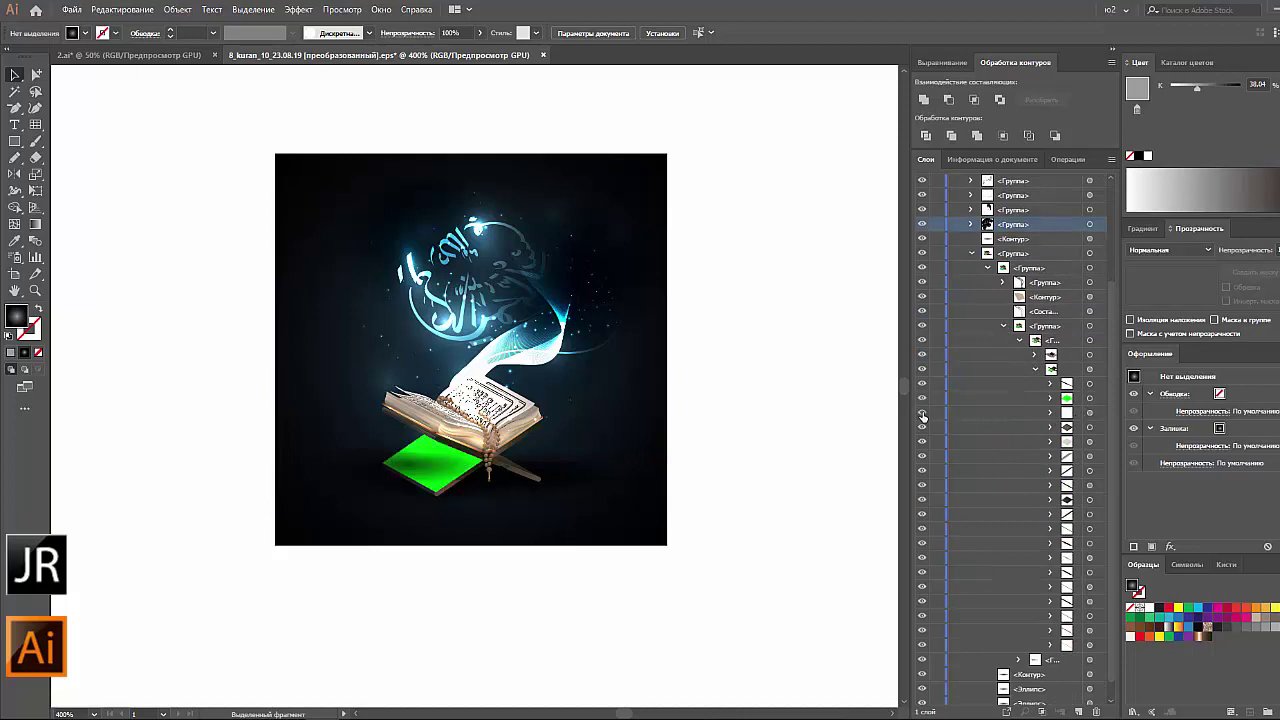
pyautogui.click(922, 413)
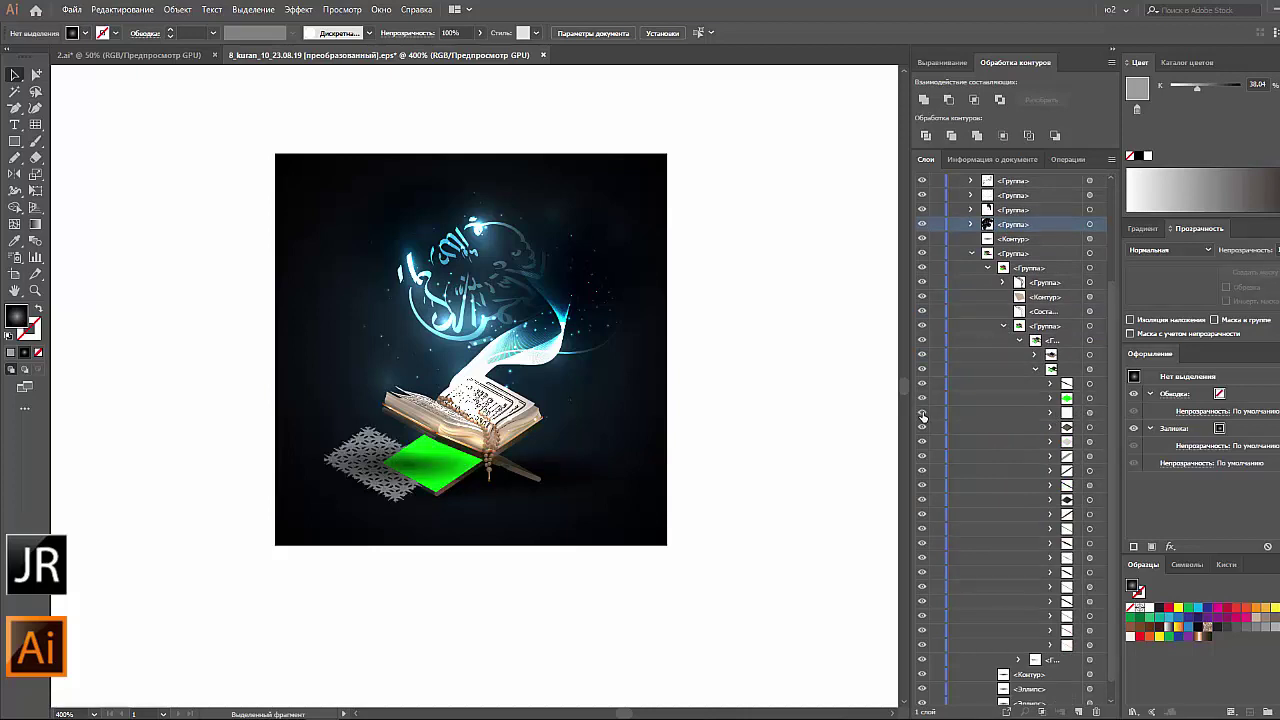
pyautogui.click(1091, 411)
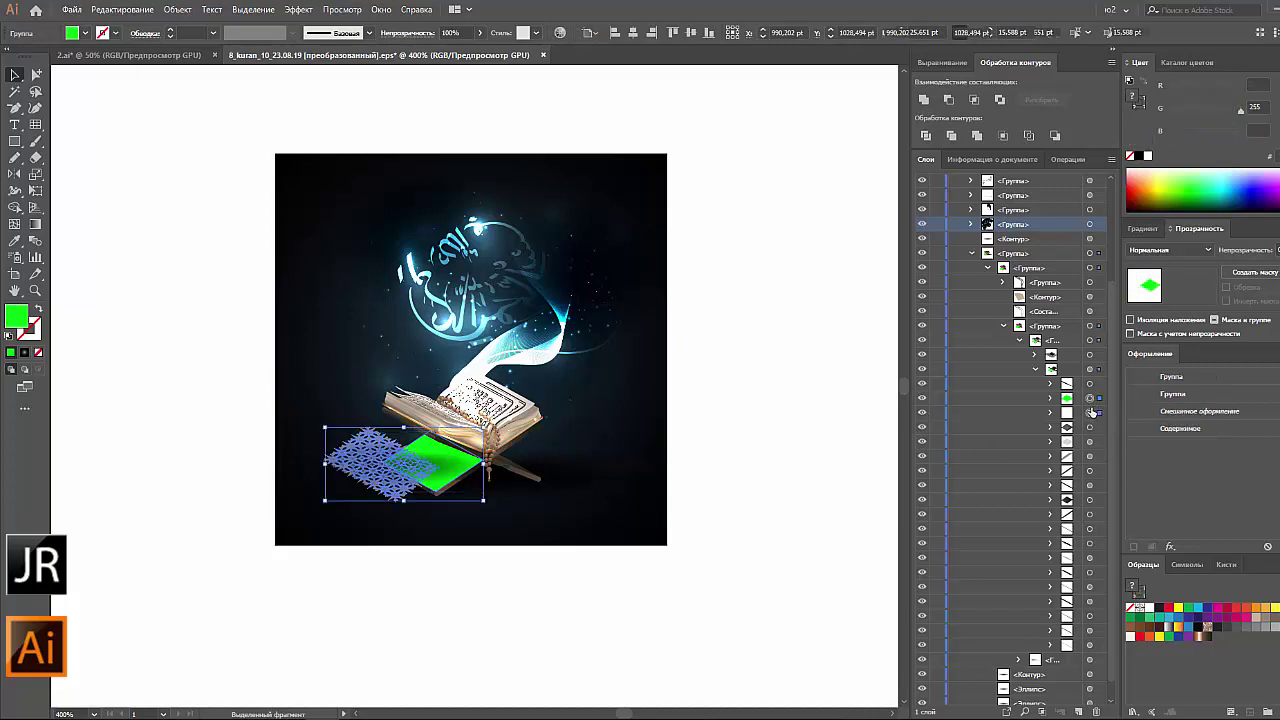
pyautogui.keyDown('shift'); pyautogui.click(1091, 412); pyautogui.keyUp('shift')
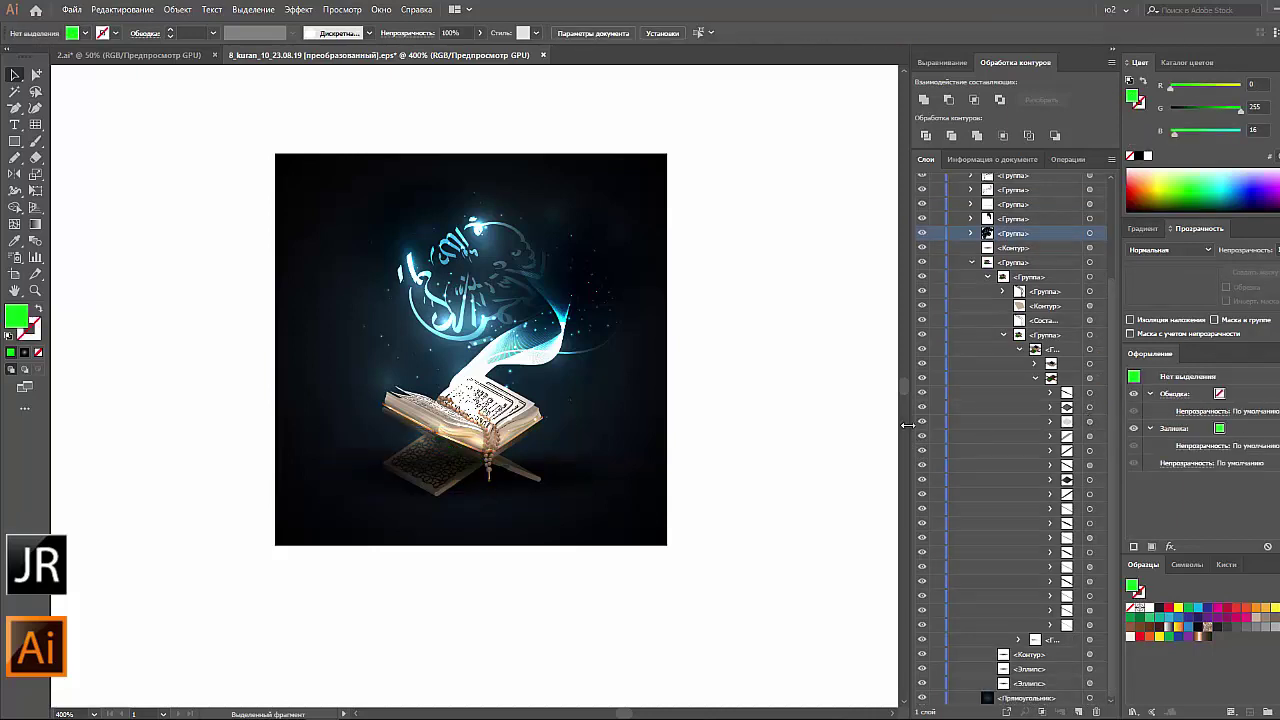
# Run FreeStockMaster_v1 again, acknowledging no cleanup is needed and agreeing to clean panels.
pyautogui.click(71, 9)
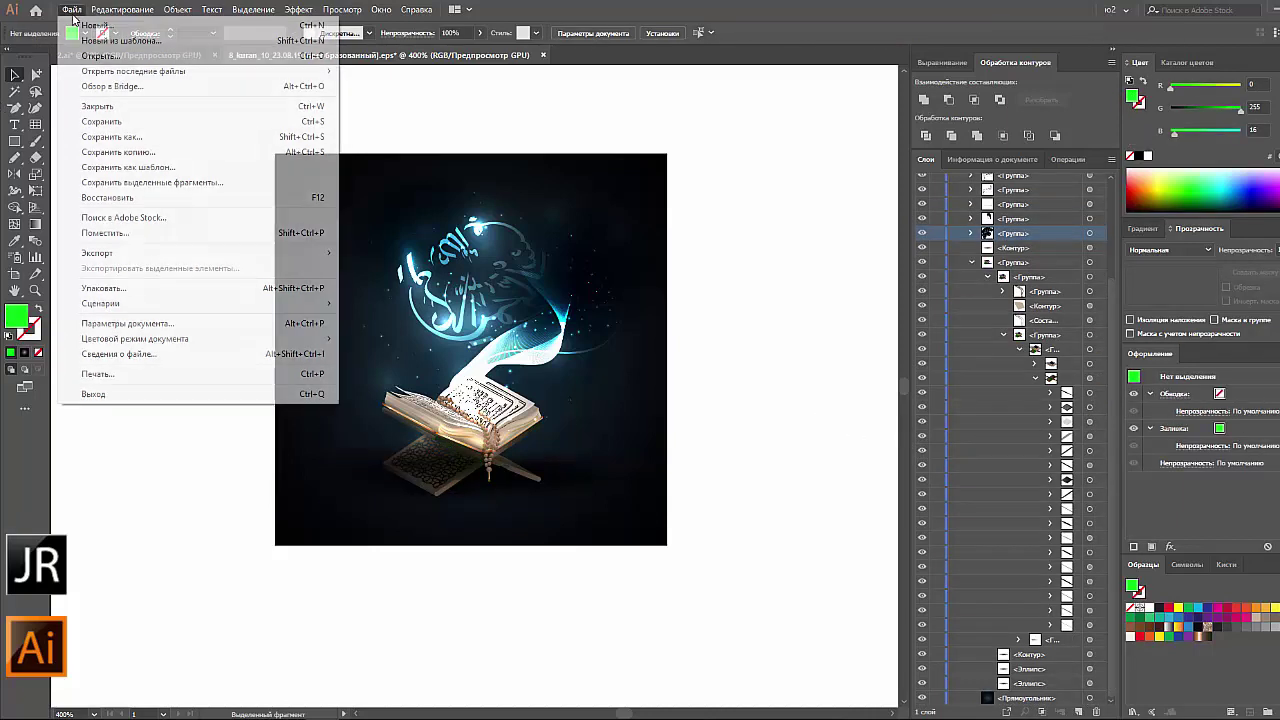
pyautogui.moveTo(100, 303)
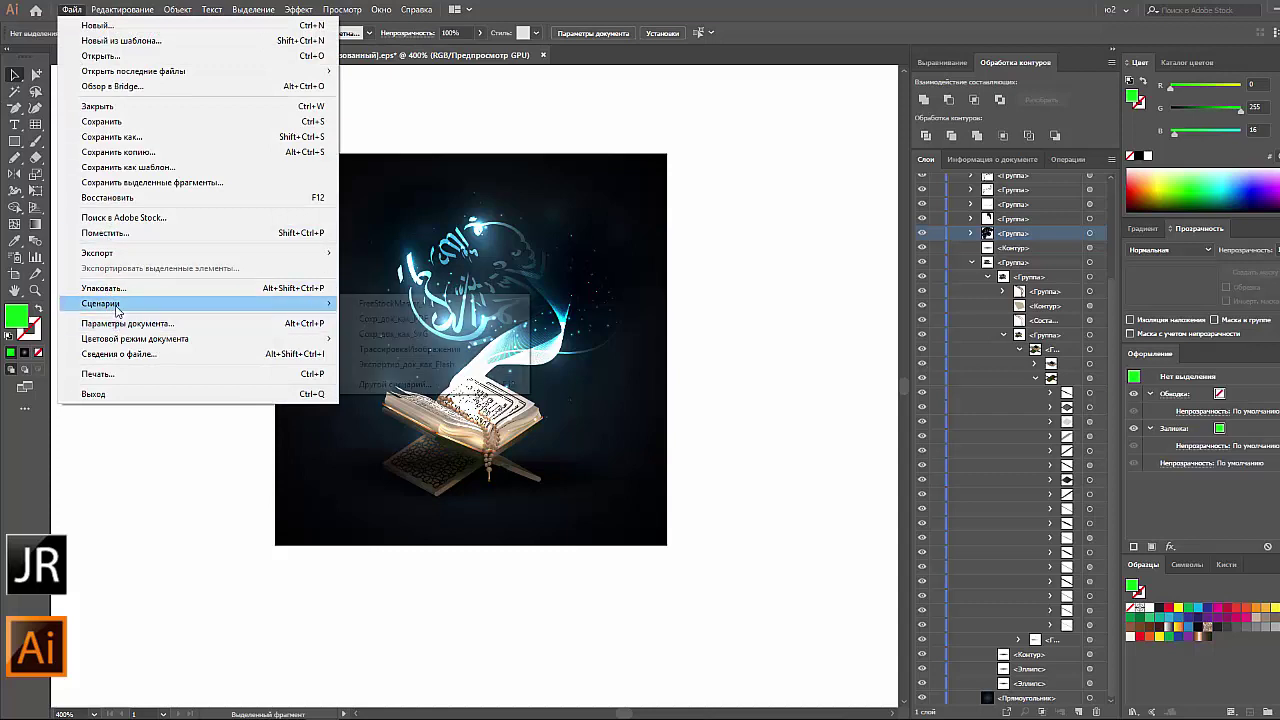
pyautogui.click(347, 305)
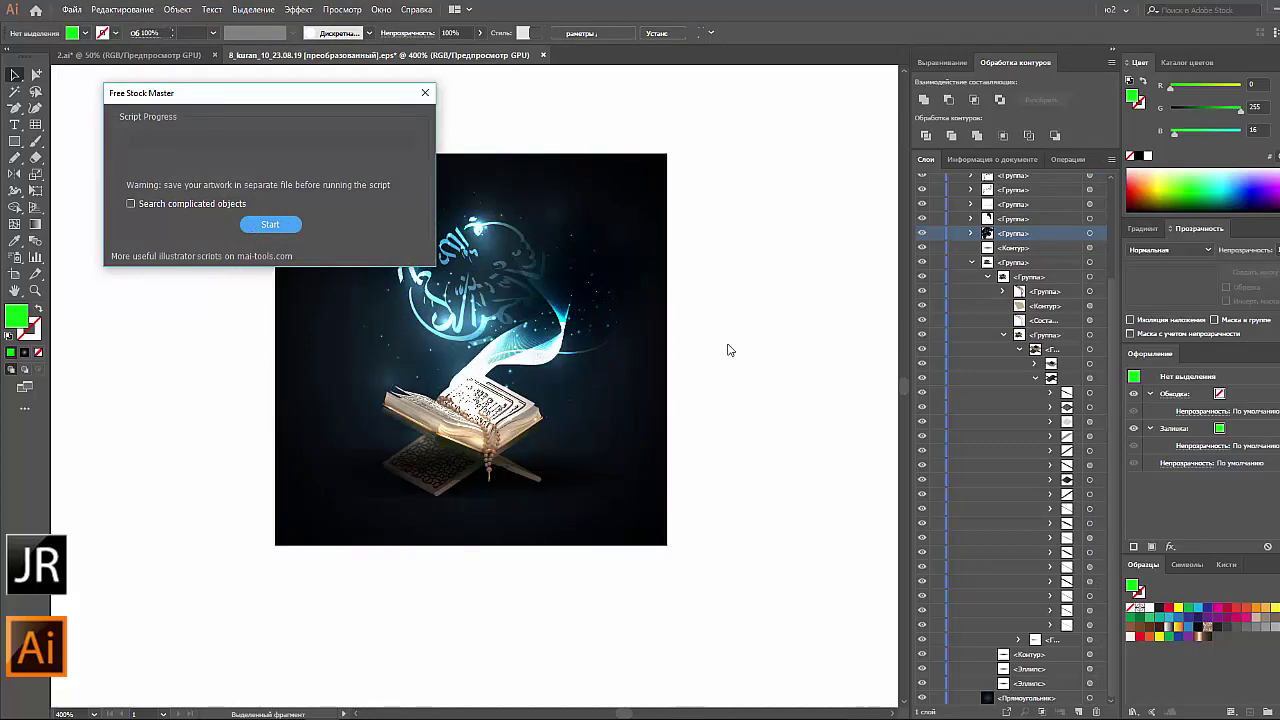
pyautogui.click(625, 410)
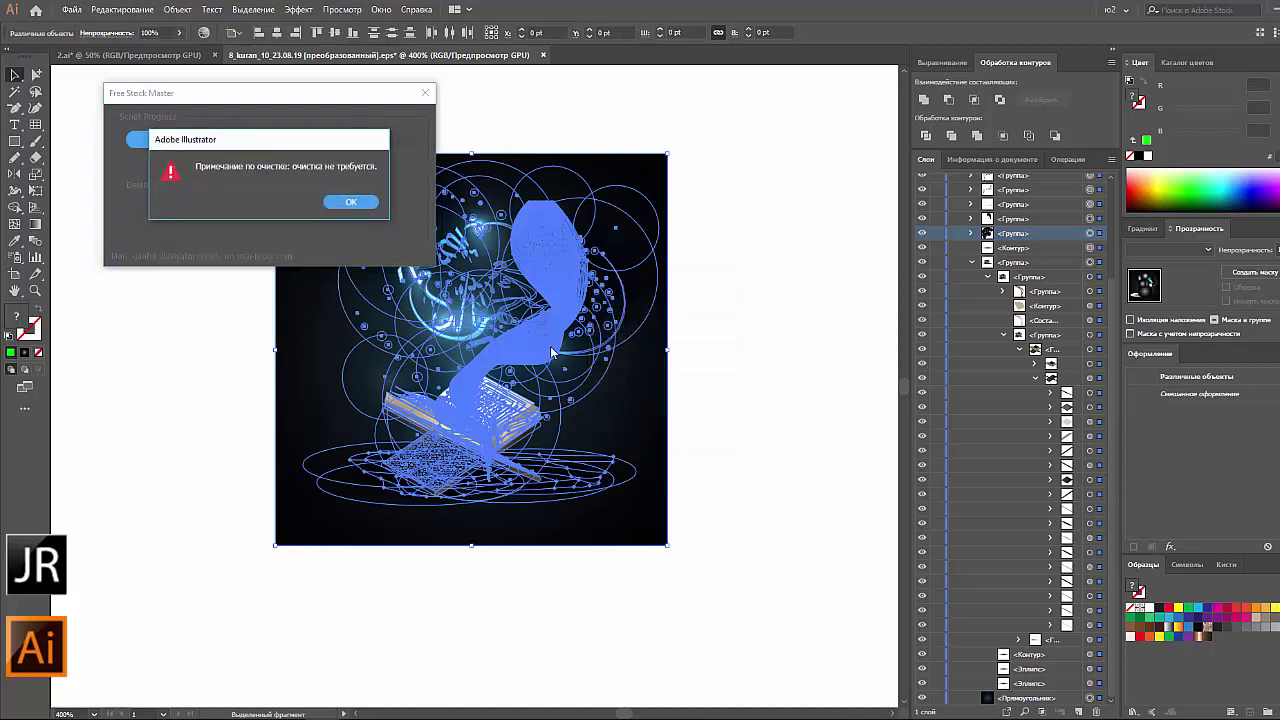
pyautogui.click(364, 204)
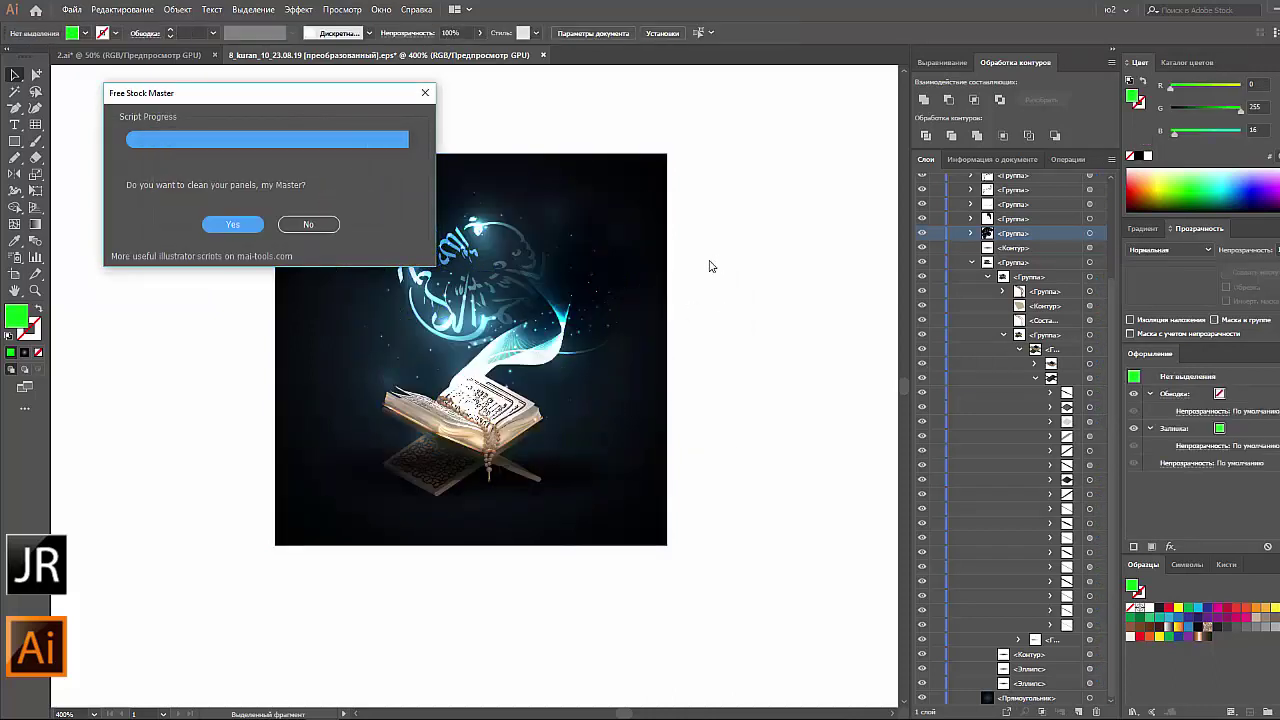
pyautogui.click(237, 224)
pyautogui.click(262, 204)
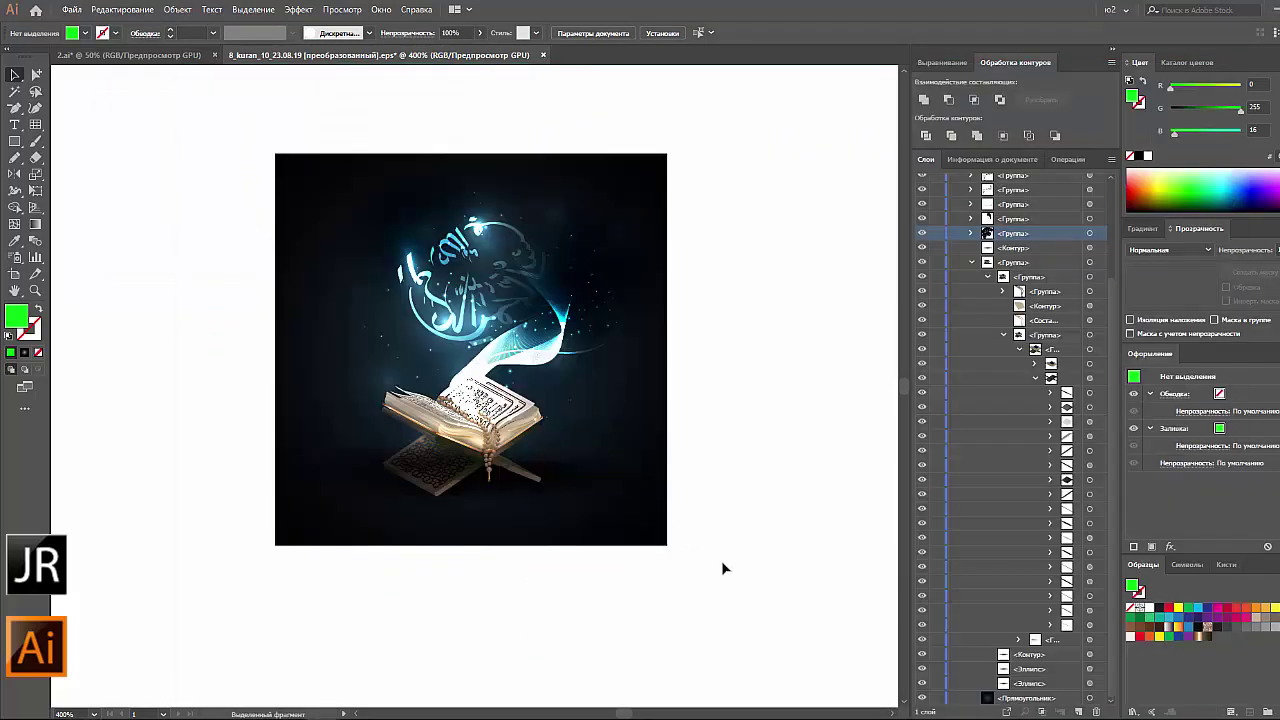
# Select all artwork to read its Document Info statistics, then return to Layers and deselect.
pyautogui.moveTo(724, 568); pyautogui.dragTo(200, 108)
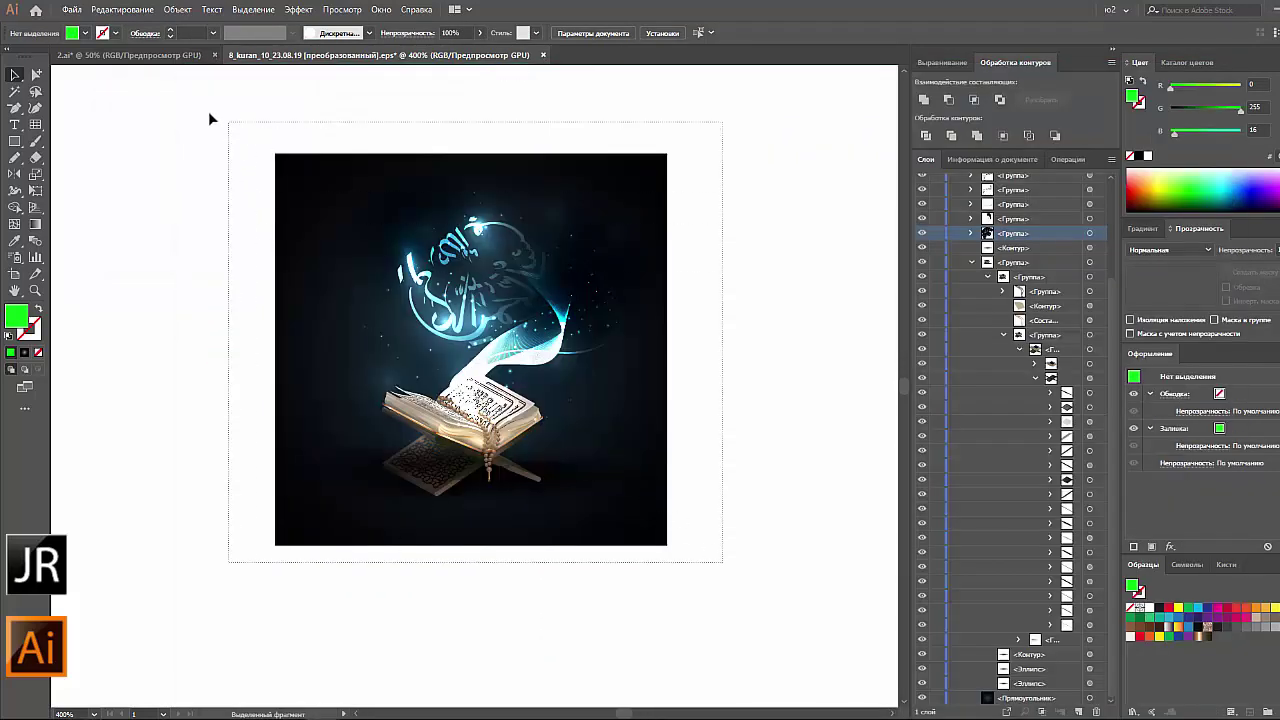
pyautogui.click(987, 277)
pyautogui.click(981, 160)
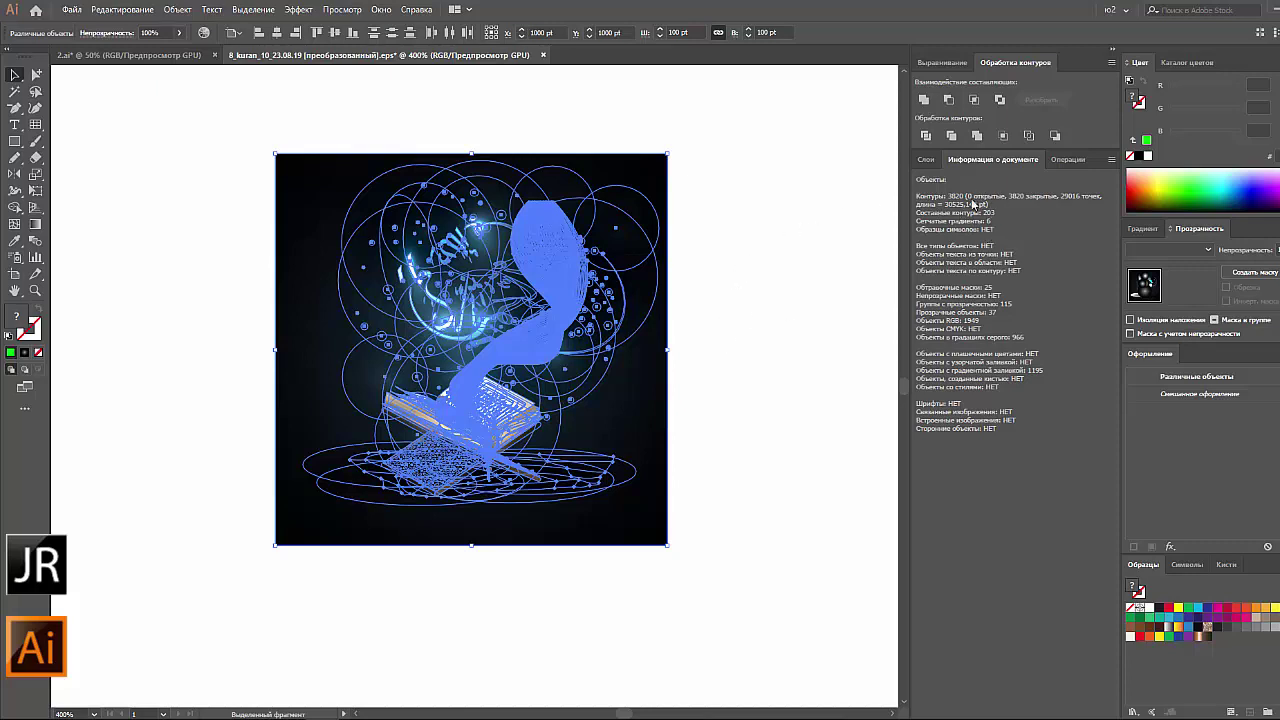
pyautogui.click(926, 160)
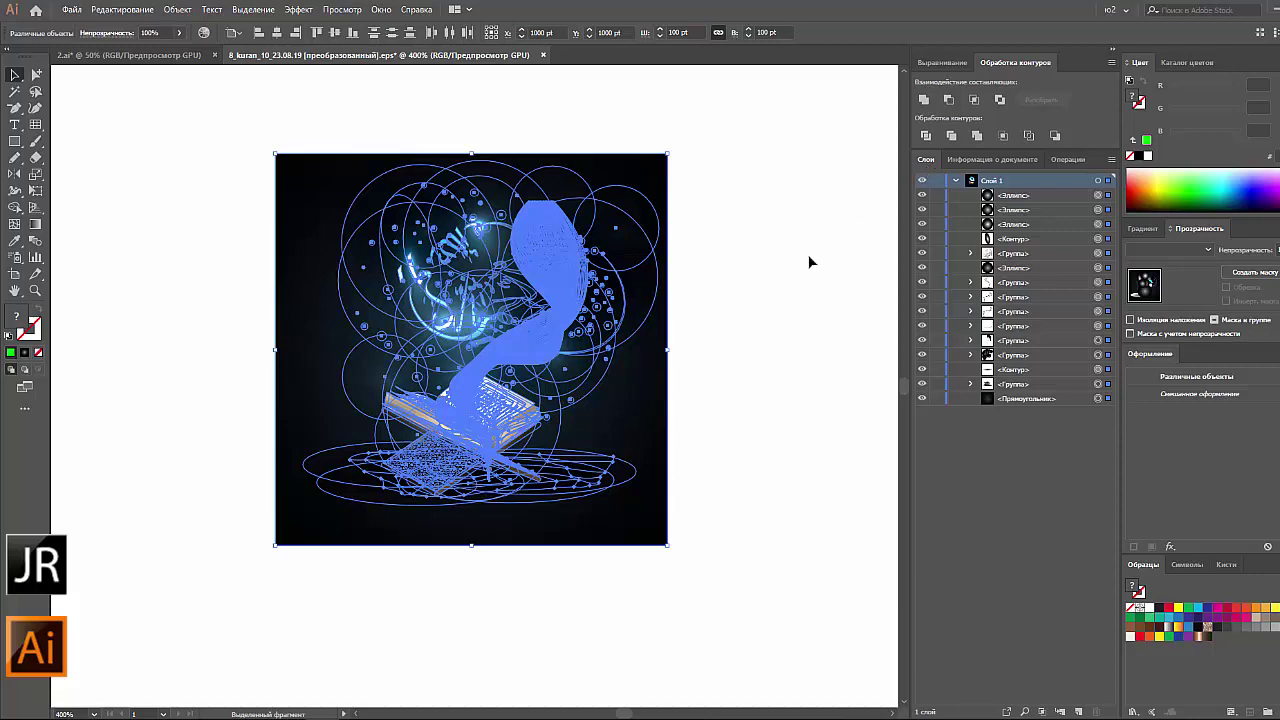
pyautogui.click(760, 286)
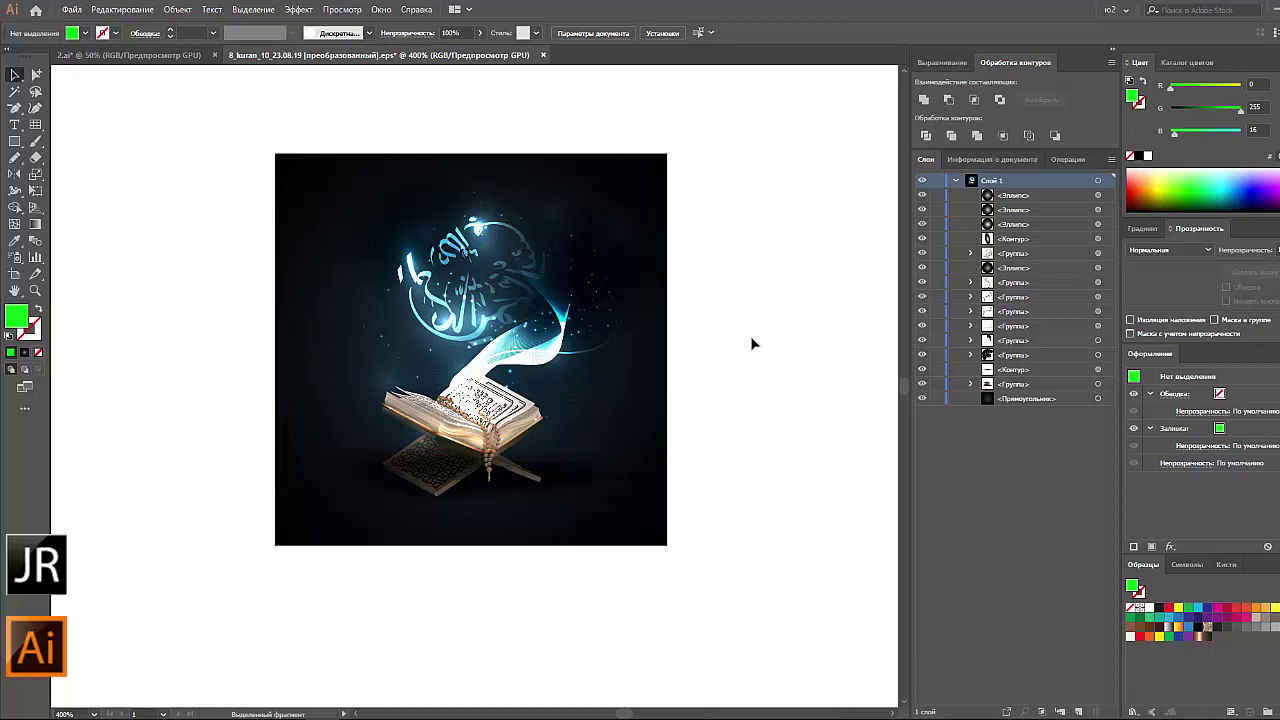
pyautogui.scroll(1, 751, 338)
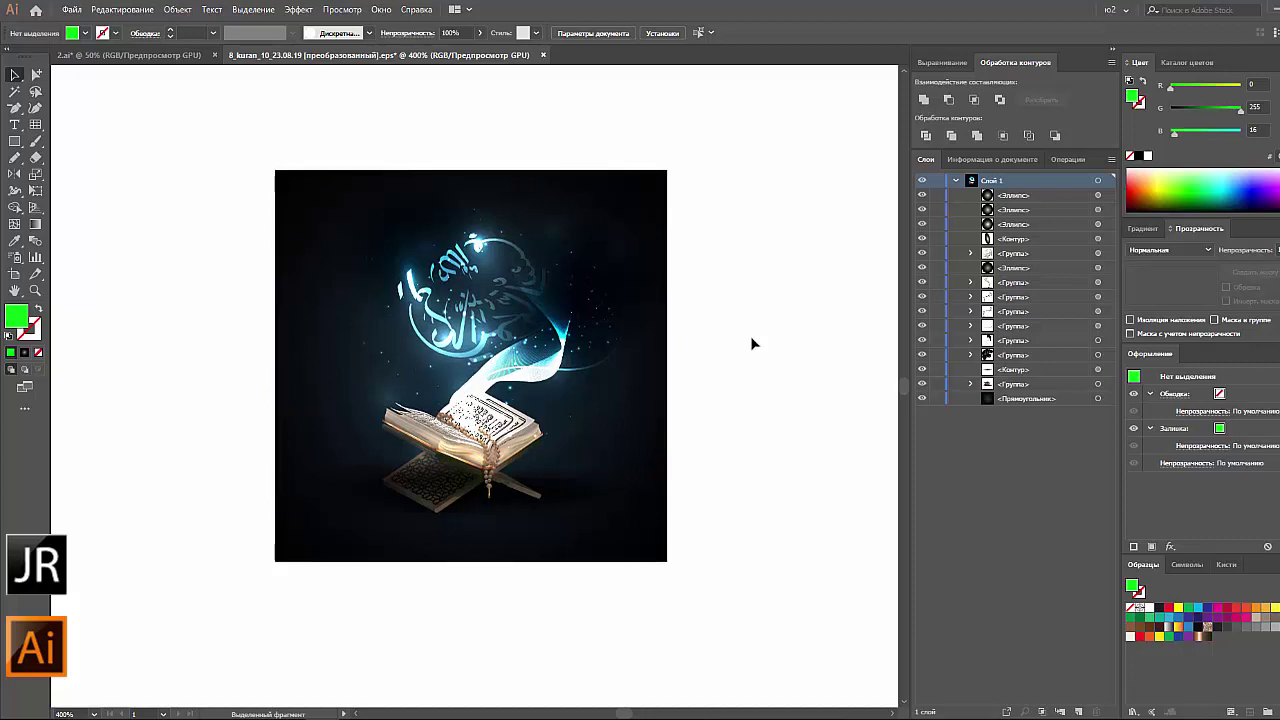